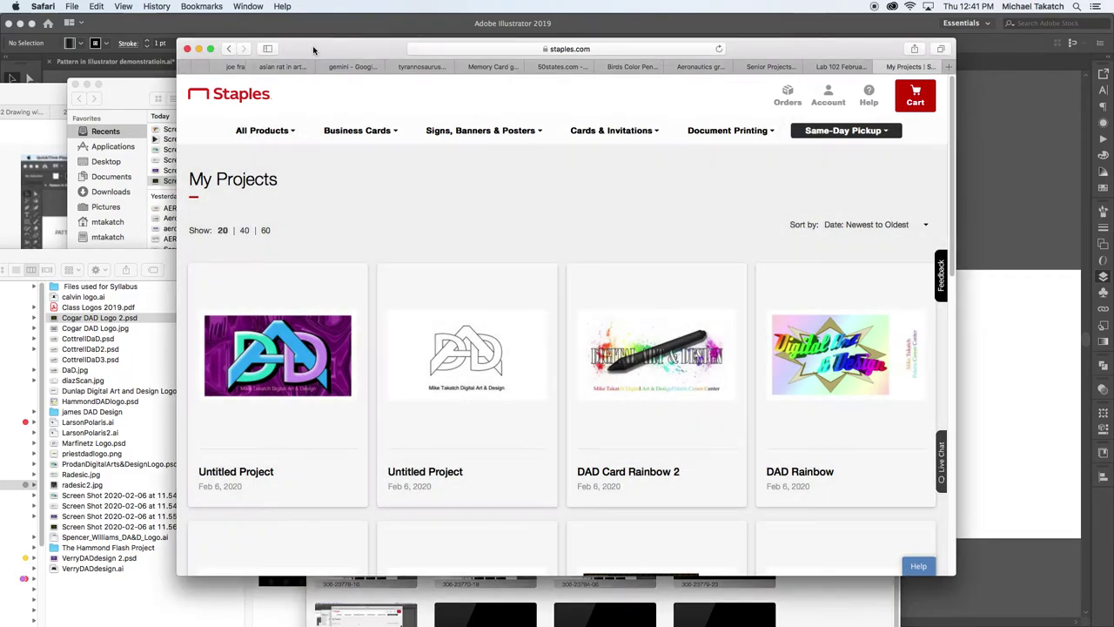
Move and enlarge the Safari window to fill the screen, then reload the My Projects list
{"action": "left_click_drag", "start_coordinate": [312, 49], "coordinate": [184, 32]}
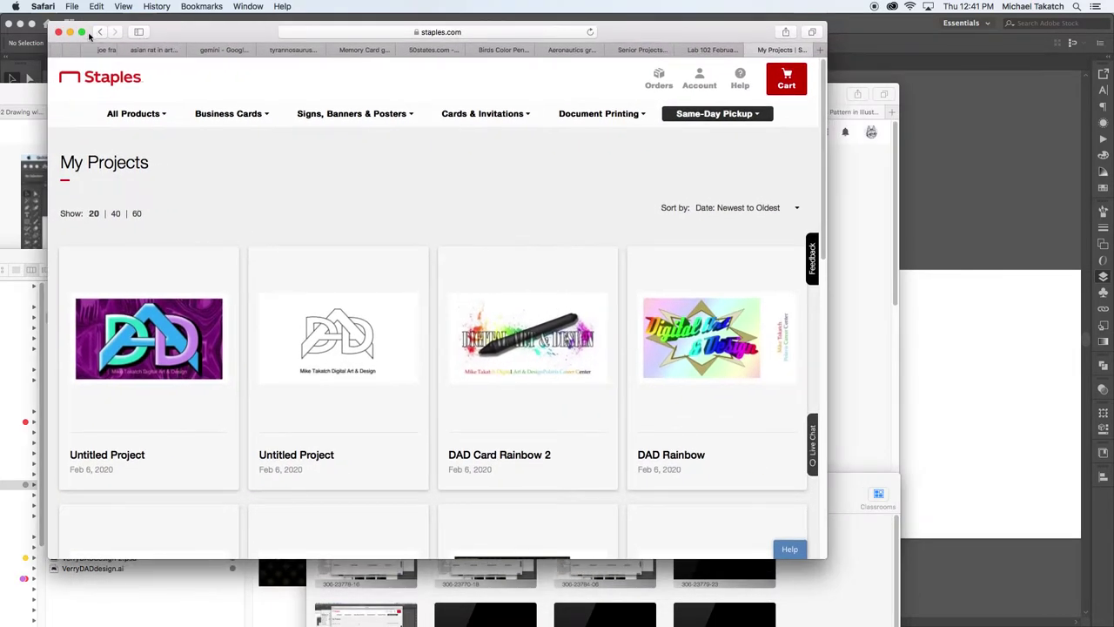
{"action": "left_click_drag", "start_coordinate": [633, 36], "coordinate": [586, 26]}
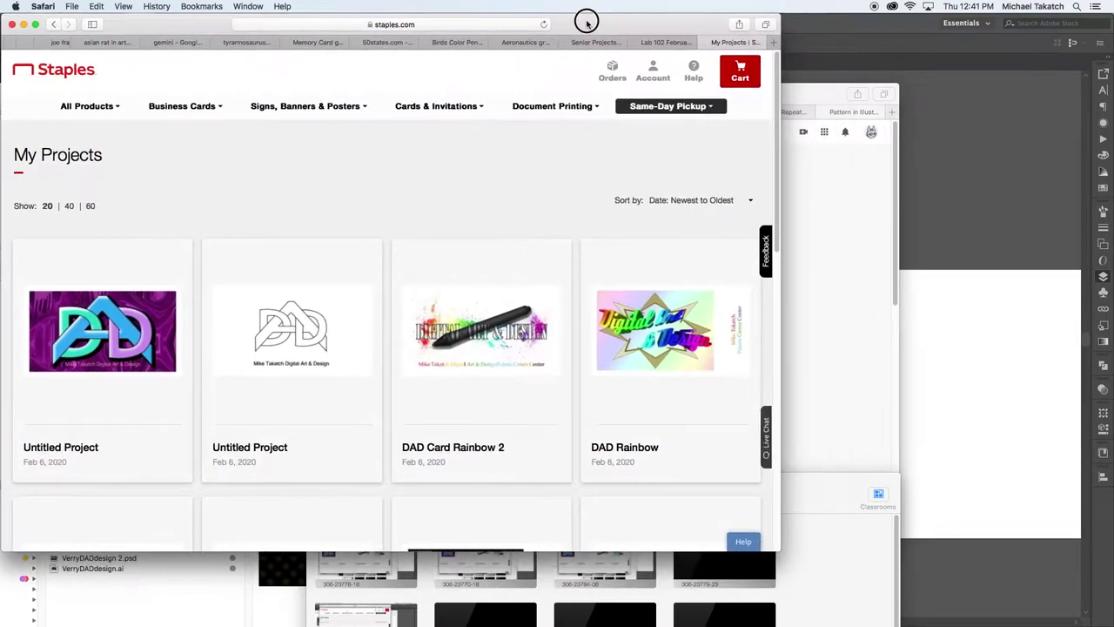
{"action": "left_click_drag", "start_coordinate": [782, 98], "coordinate": [1099, 114]}
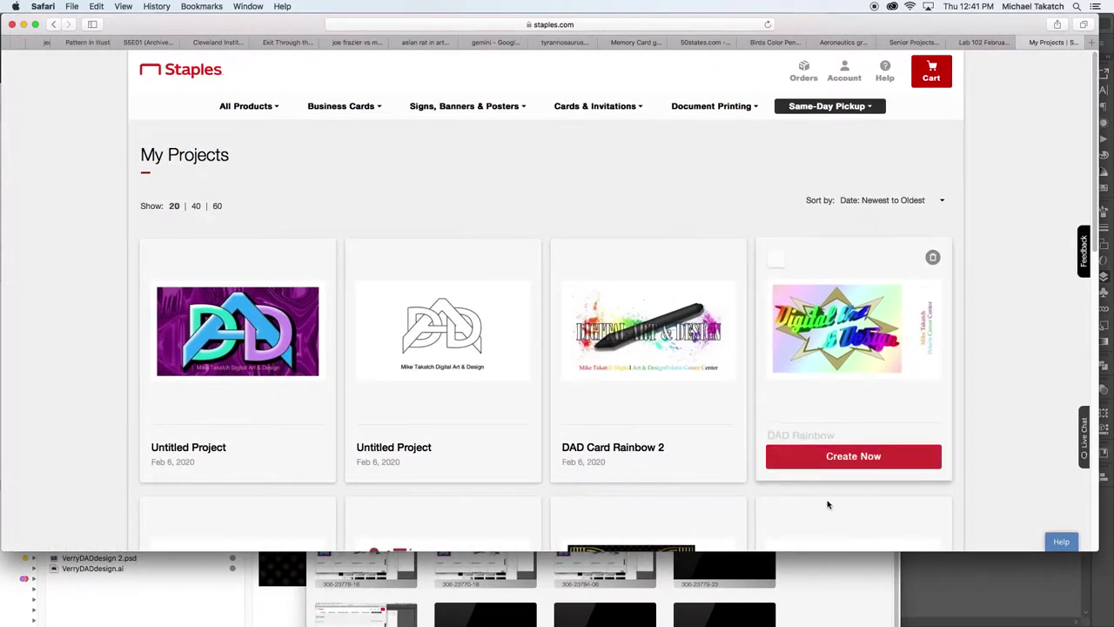
{"action": "left_click_drag", "start_coordinate": [814, 552], "coordinate": [814, 621]}
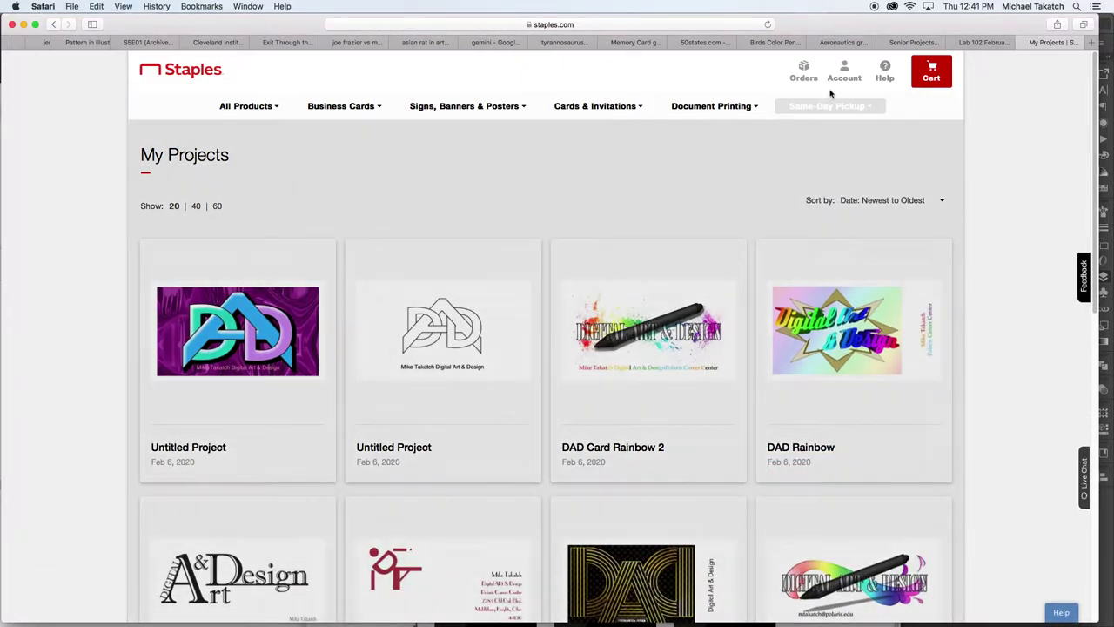
{"action": "mouse_move", "coordinate": [846, 70]}
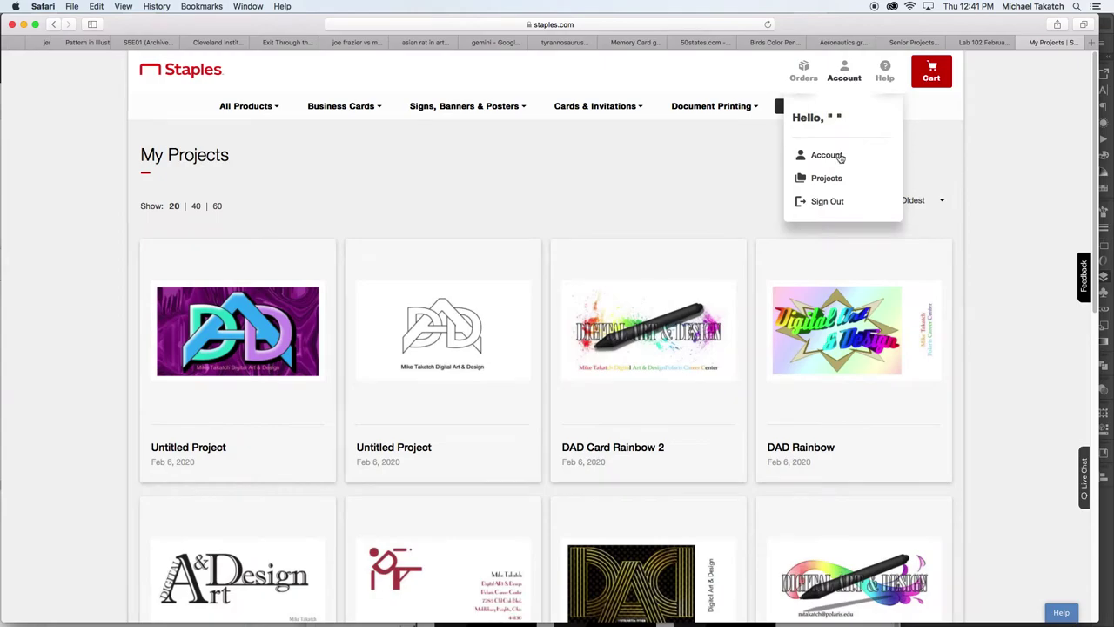
{"action": "left_click", "coordinate": [827, 179]}
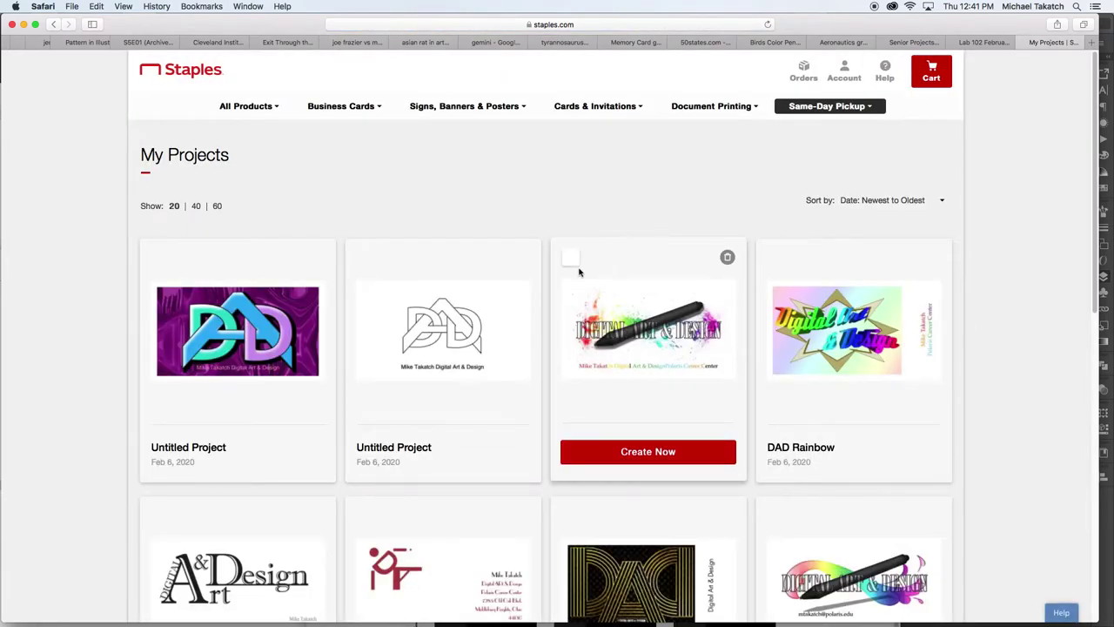
Open the DAD Card Rainbow 2 project in the Design Tool, then go back to the Staples home page
{"action": "left_click", "coordinate": [672, 339]}
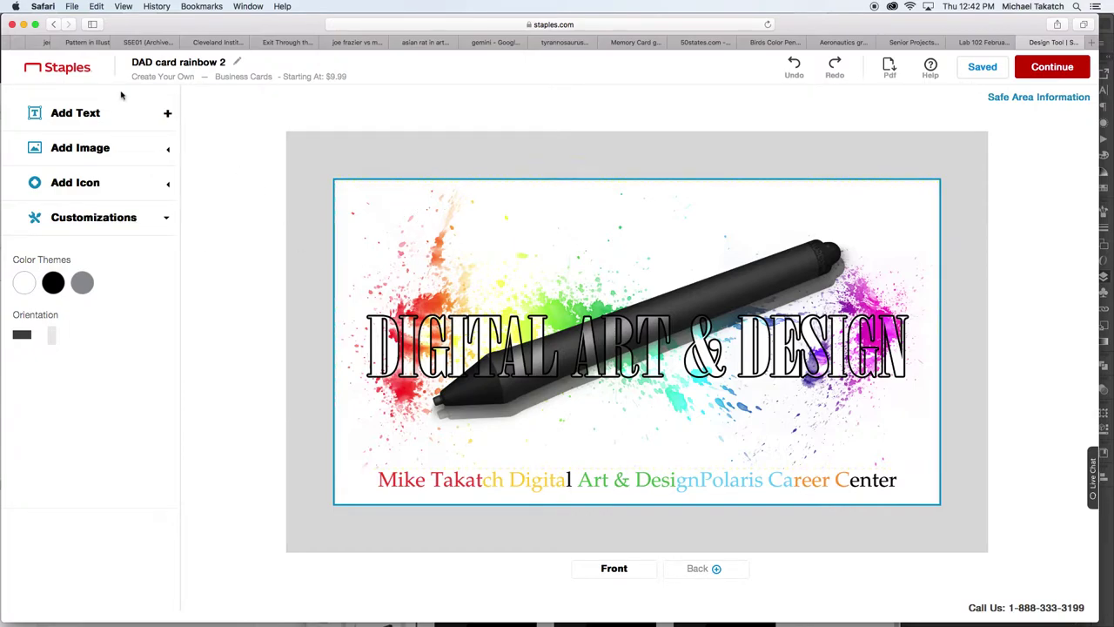
{"action": "left_click", "coordinate": [71, 73]}
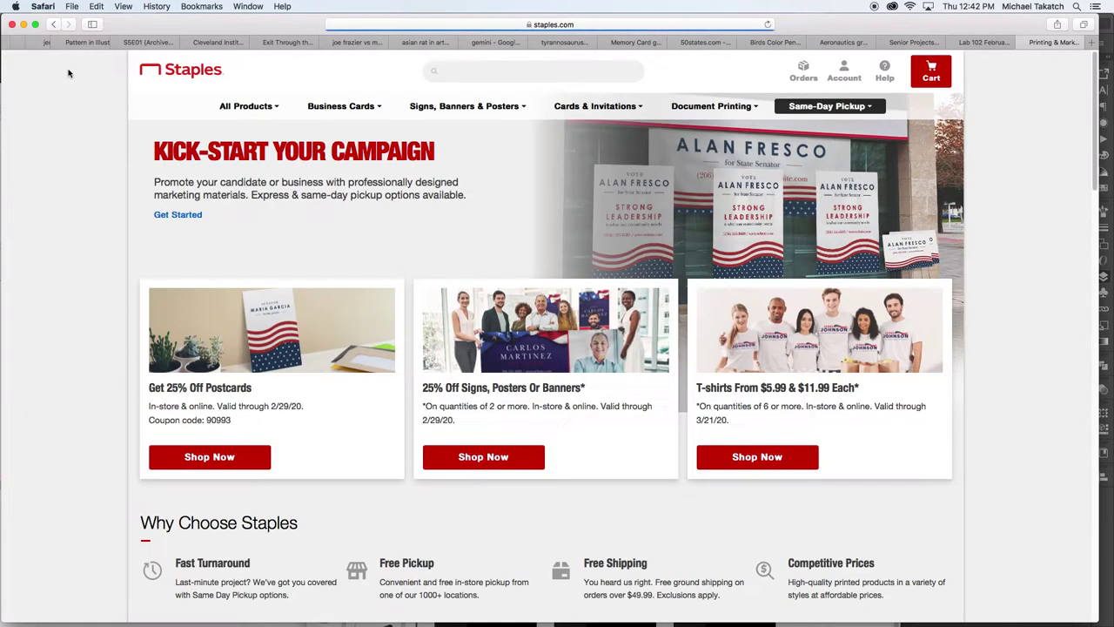
Start a Create Your Own business card from the Add Your Logo Here template
{"action": "mouse_move", "coordinate": [384, 108]}
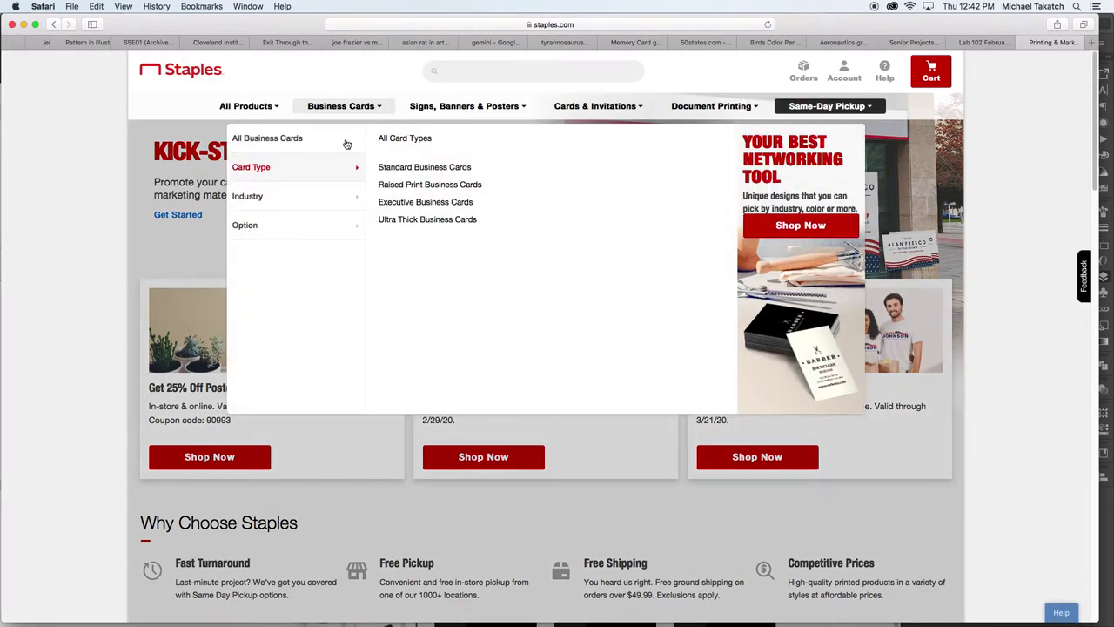
{"action": "mouse_move", "coordinate": [265, 227]}
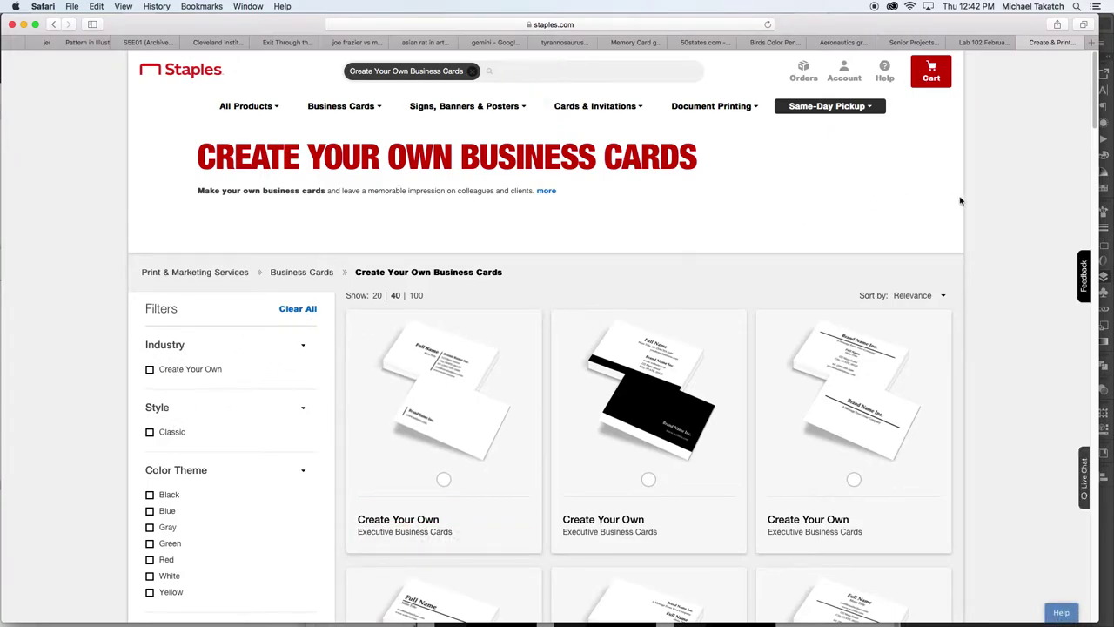
{"action": "left_click_drag", "start_coordinate": [1101, 106], "coordinate": [1082, 248]}
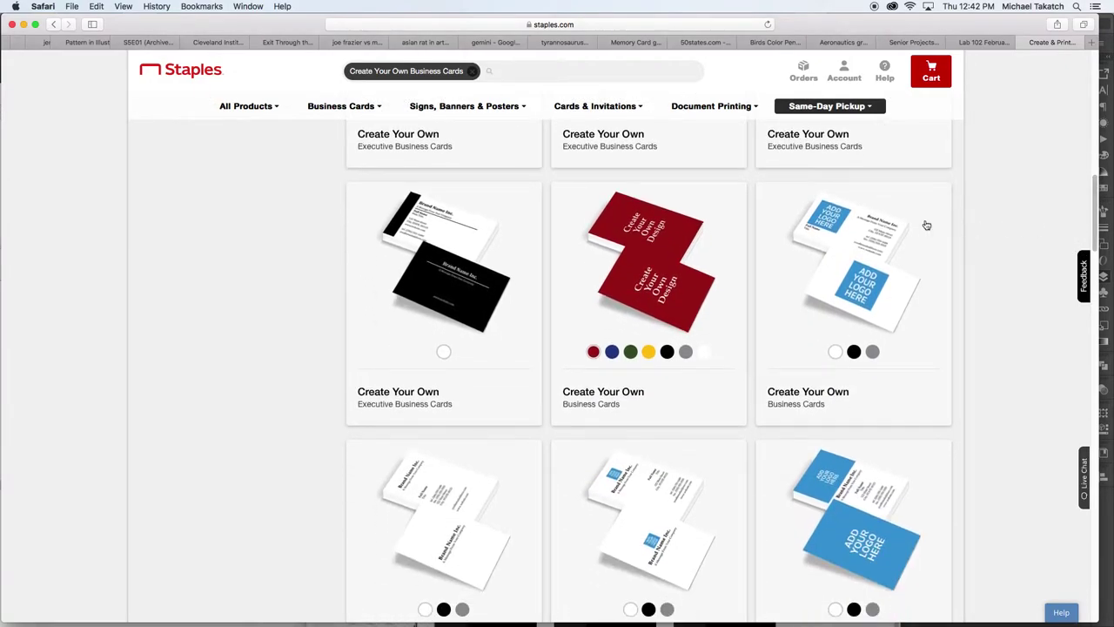
{"action": "mouse_move", "coordinate": [866, 224]}
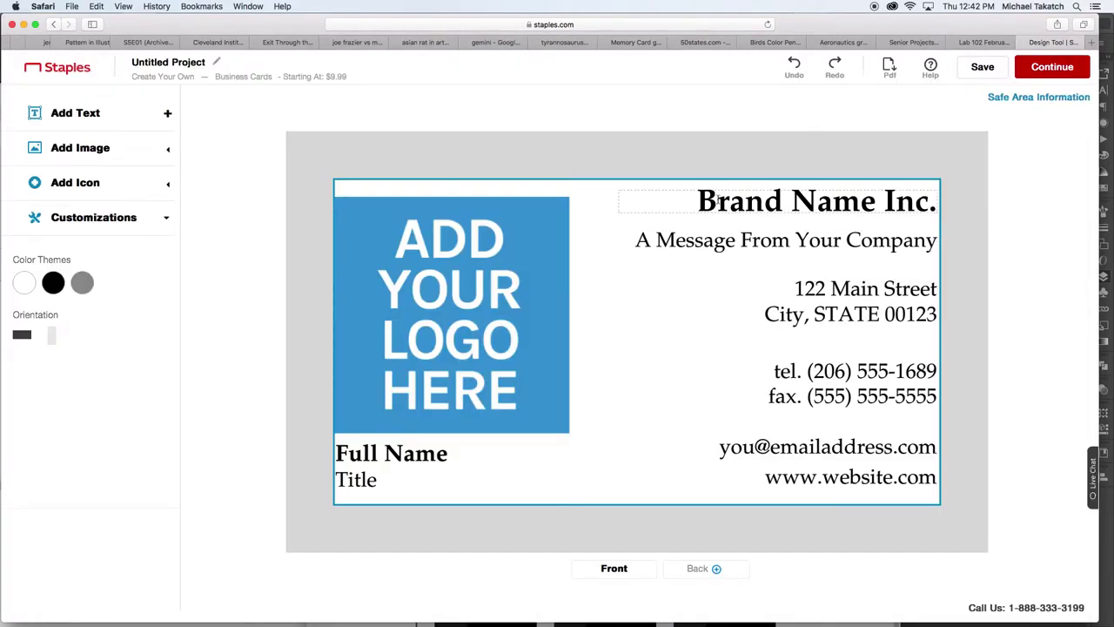
Delete the Brand Name Inc. and A Message From Your Company lines
{"action": "left_click", "coordinate": [702, 199]}
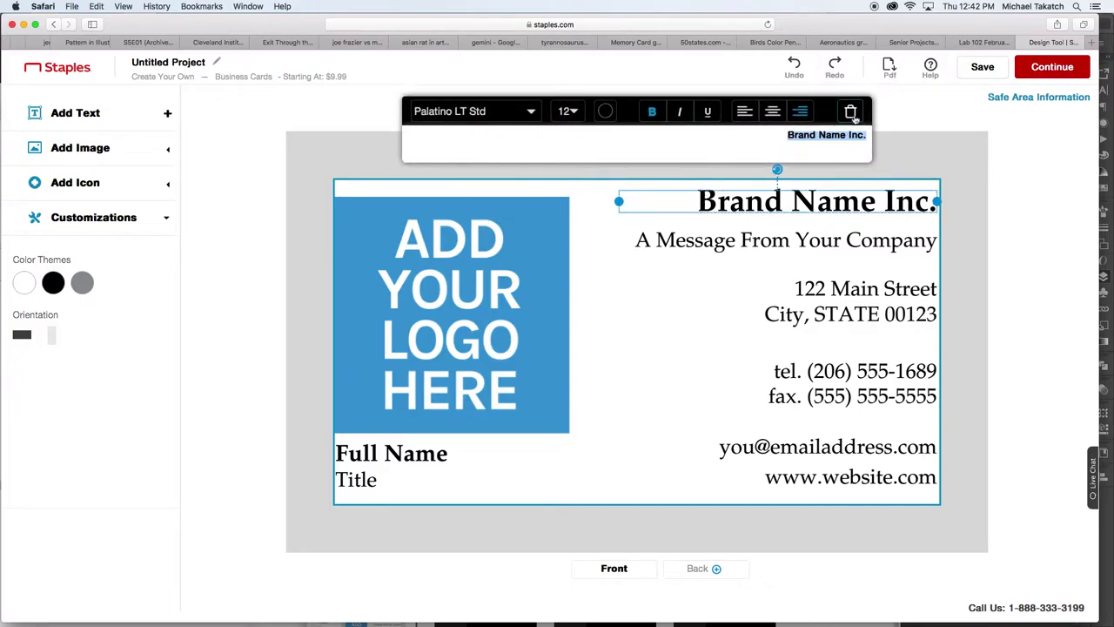
{"action": "left_click", "coordinate": [851, 113]}
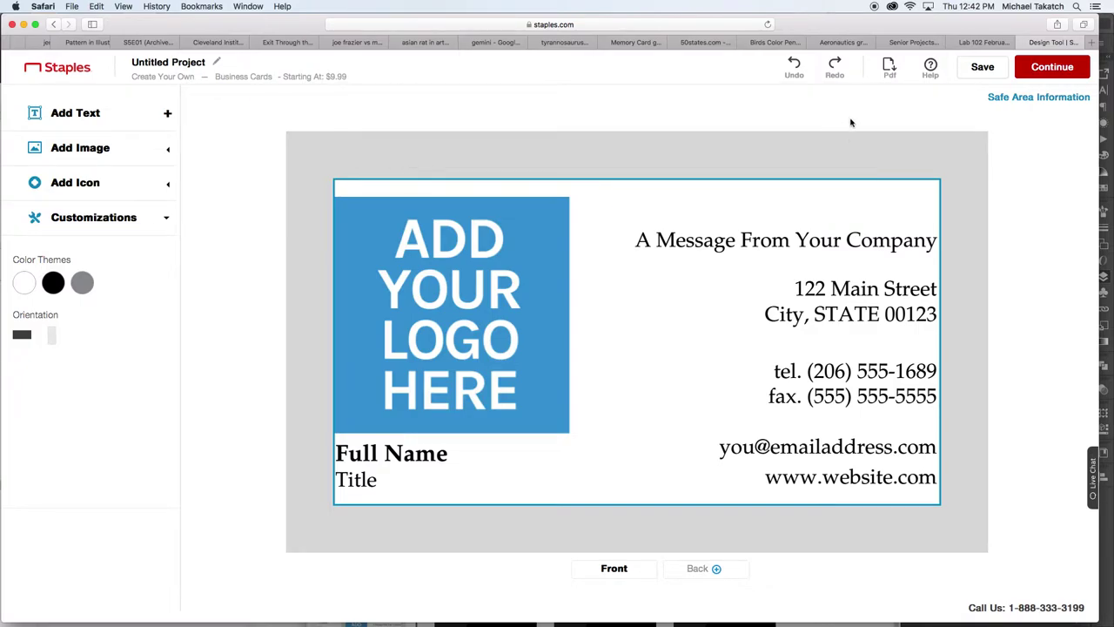
{"action": "left_click", "coordinate": [842, 239]}
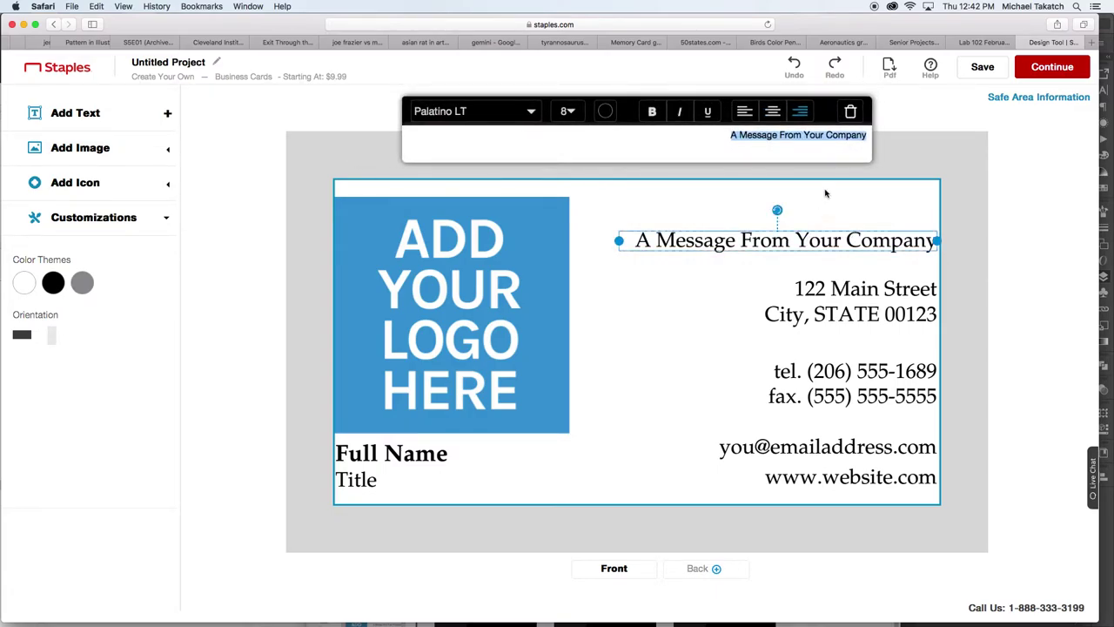
{"action": "left_click", "coordinate": [851, 113]}
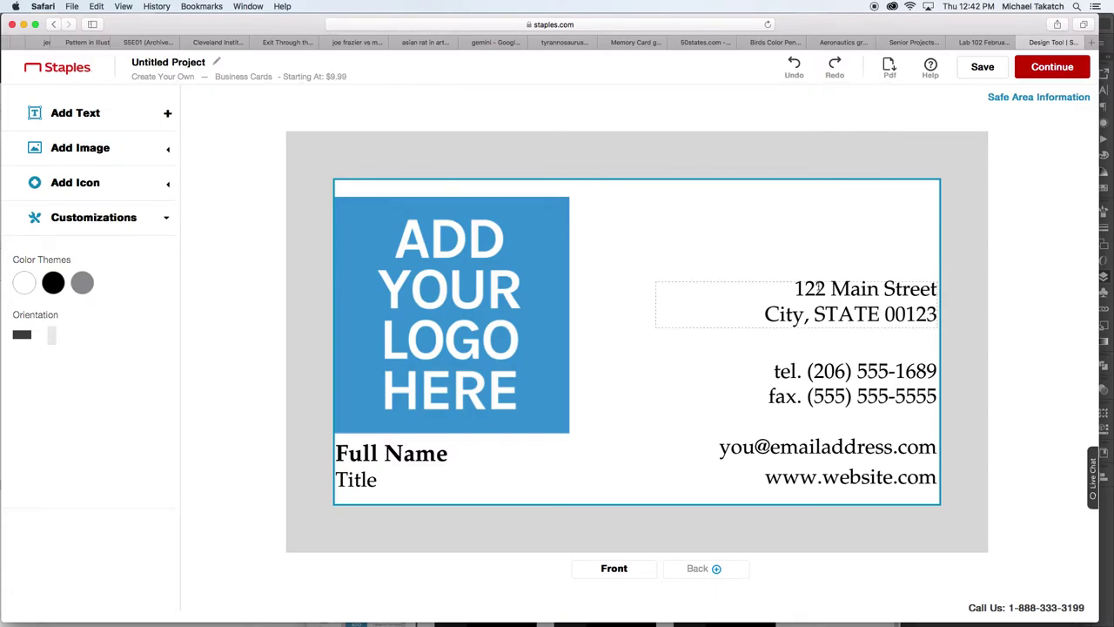
Paste the real contact details over the sample address, correct ARt to Art, and move the block up
{"action": "left_click", "coordinate": [818, 286]}
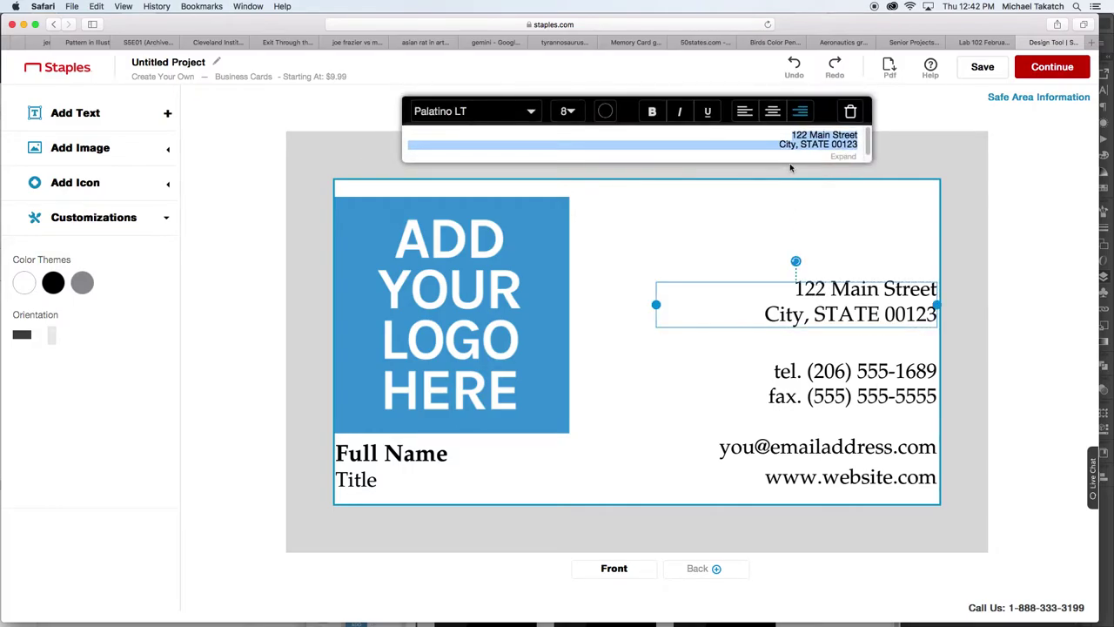
{"action": "key", "text": "super+v"}
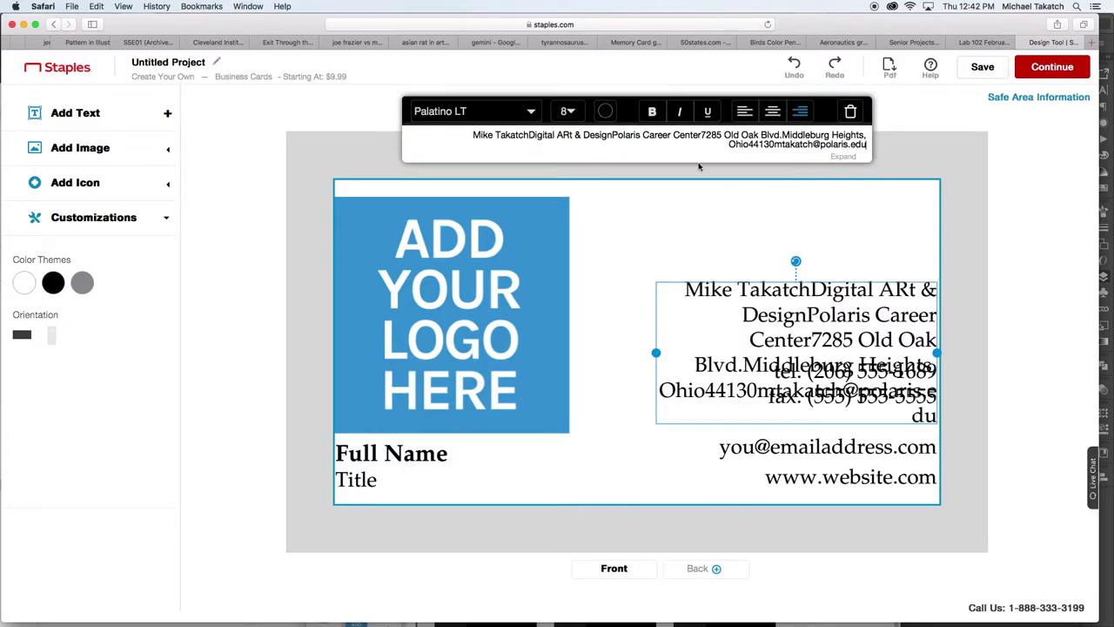
{"action": "left_click", "coordinate": [571, 135]}
{"action": "key", "text": "BackSpace"}
{"action": "type", "text": "r"}
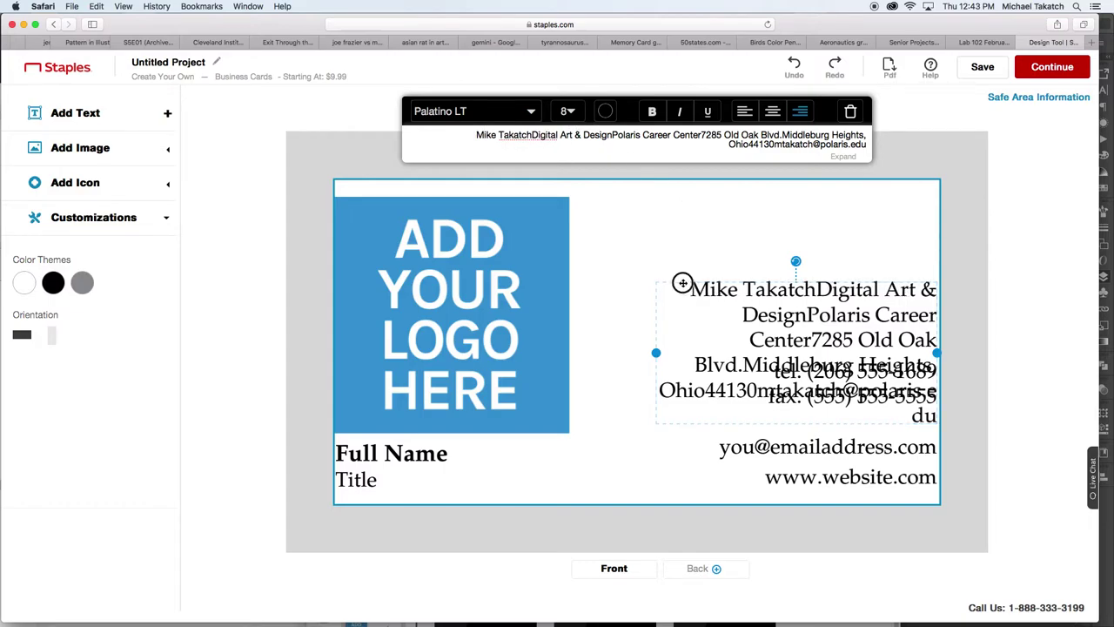
{"action": "left_click_drag", "start_coordinate": [680, 281], "coordinate": [654, 189]}
Delete the tel/fax lines, then widen and reposition the contact text block
{"action": "left_click", "coordinate": [788, 366]}
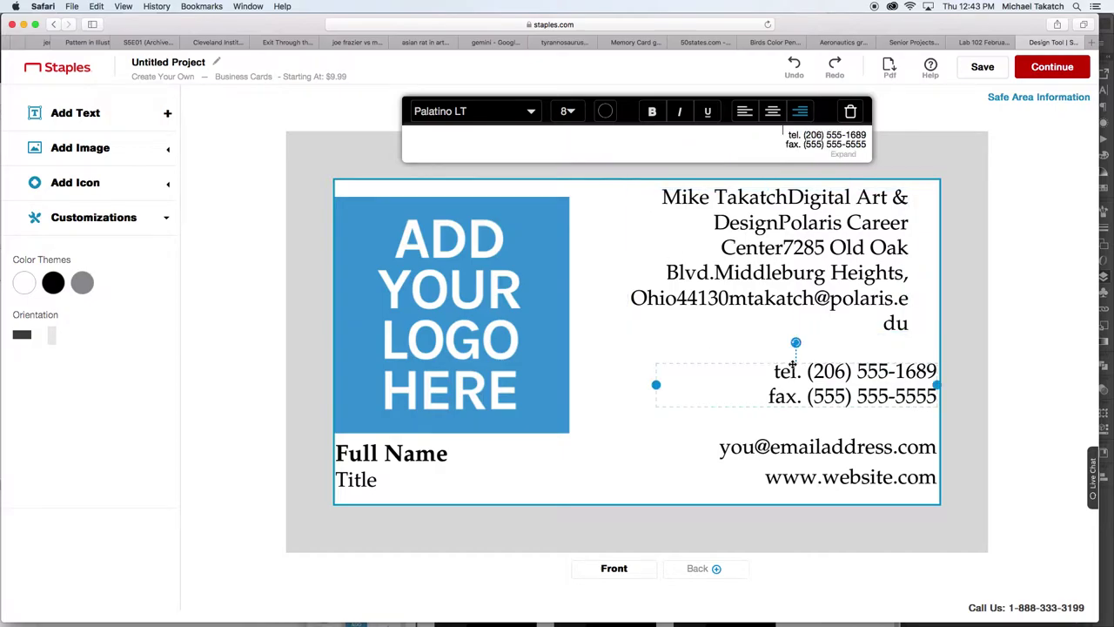
{"action": "left_click", "coordinate": [850, 110]}
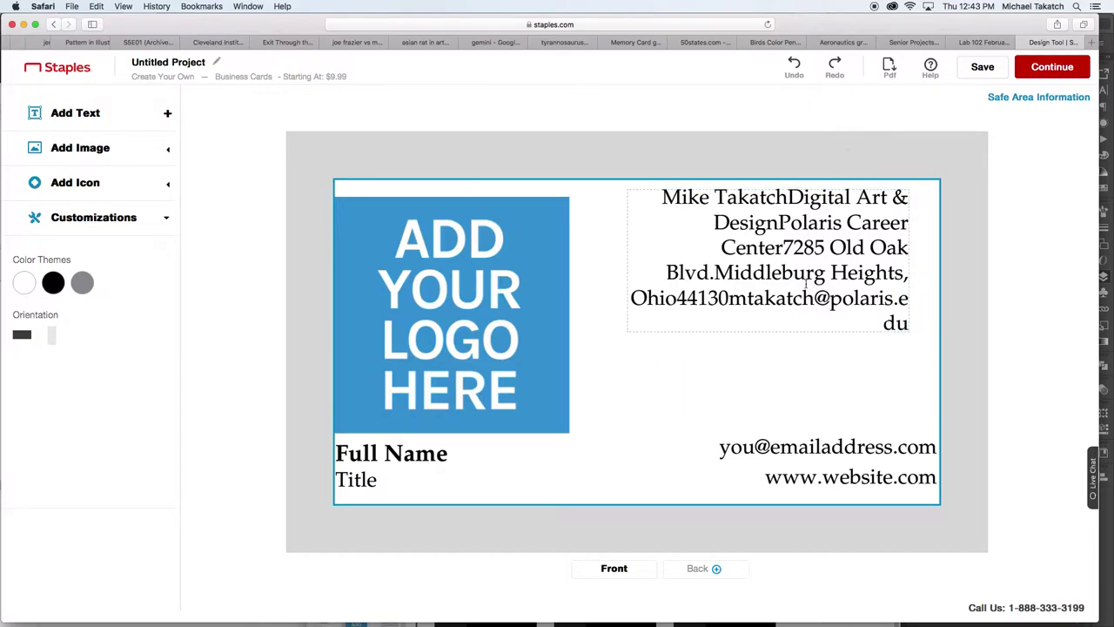
{"action": "left_click", "coordinate": [789, 446]}
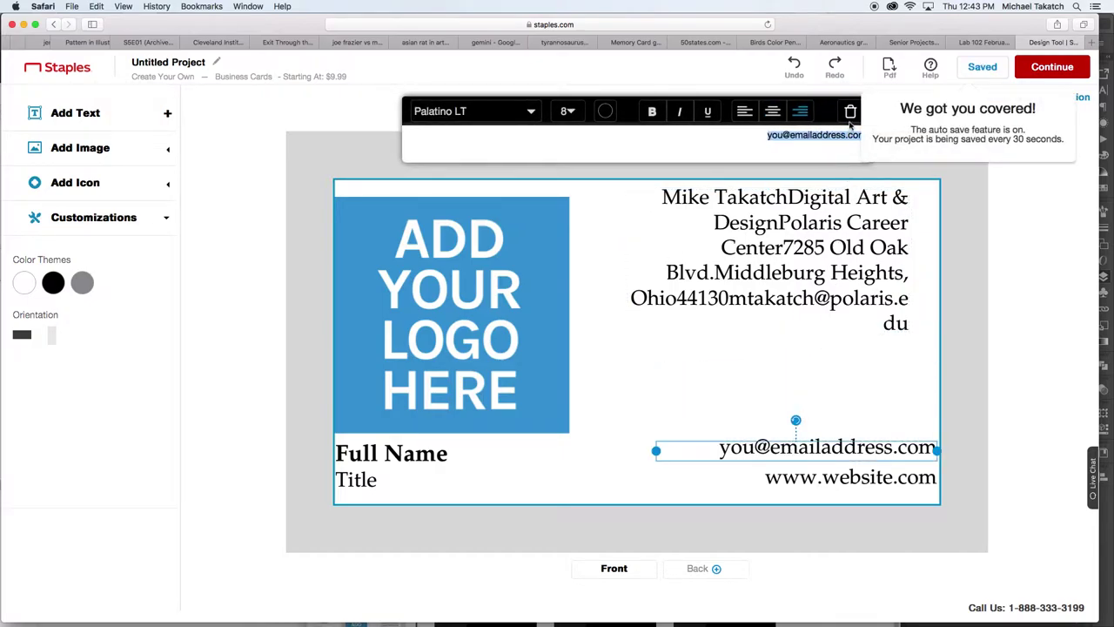
{"action": "left_click", "coordinate": [875, 297]}
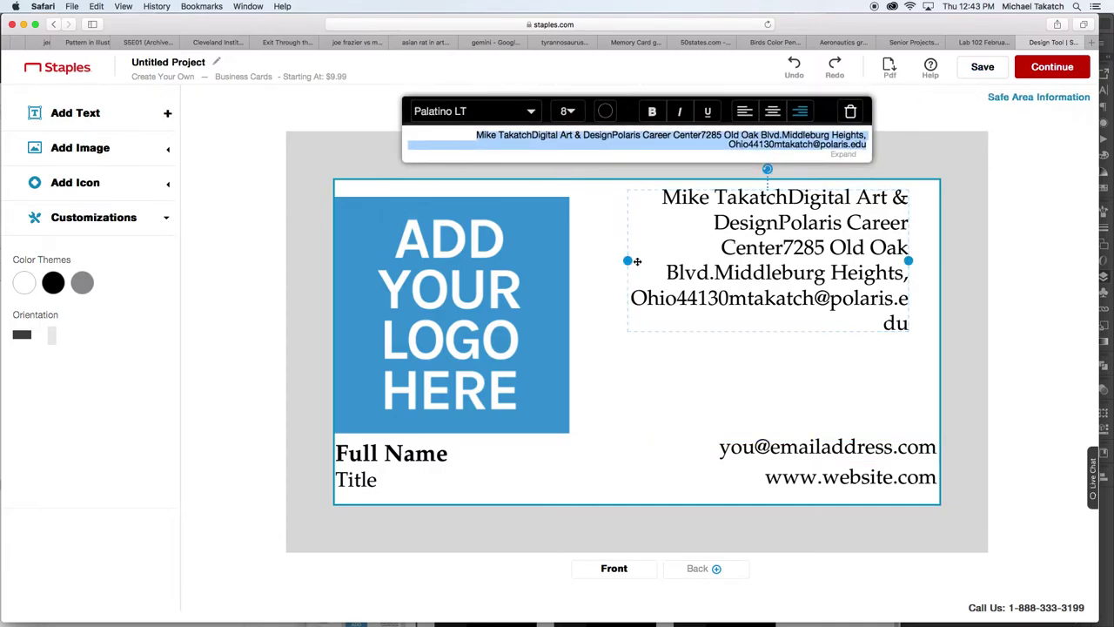
{"action": "left_click_drag", "start_coordinate": [627, 260], "coordinate": [596, 259]}
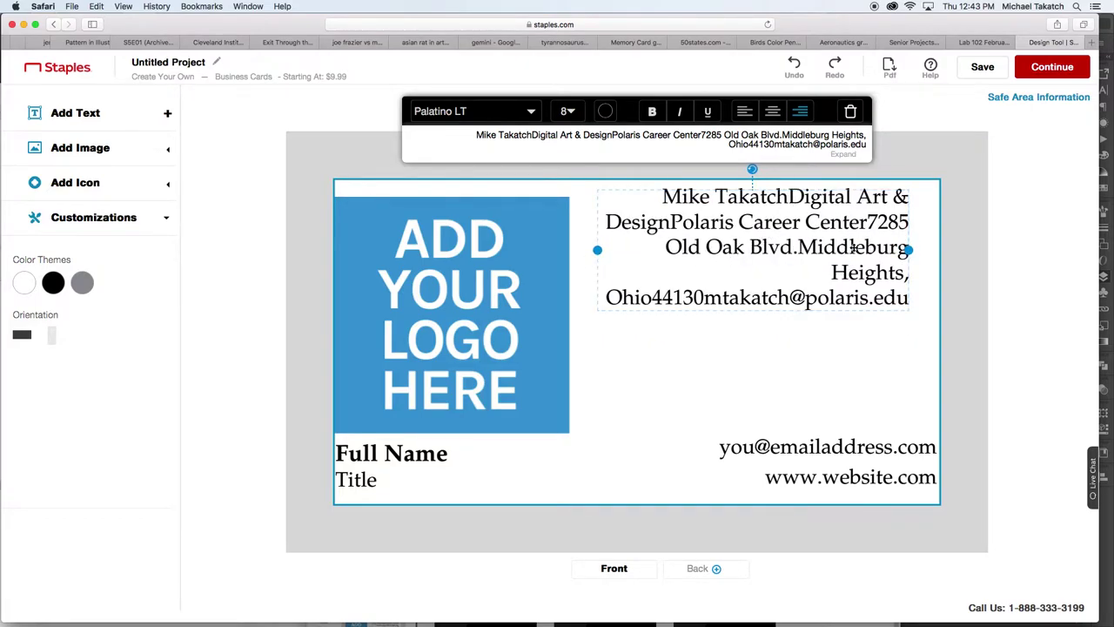
{"action": "left_click", "coordinate": [827, 447]}
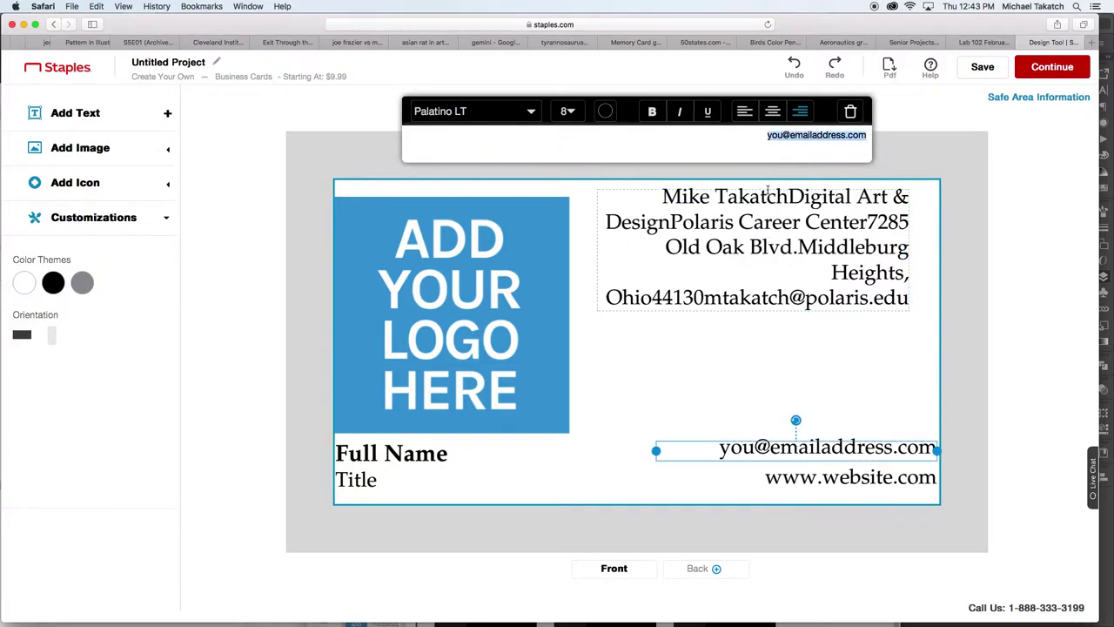
{"action": "left_click_drag", "start_coordinate": [767, 187], "coordinate": [786, 214]}
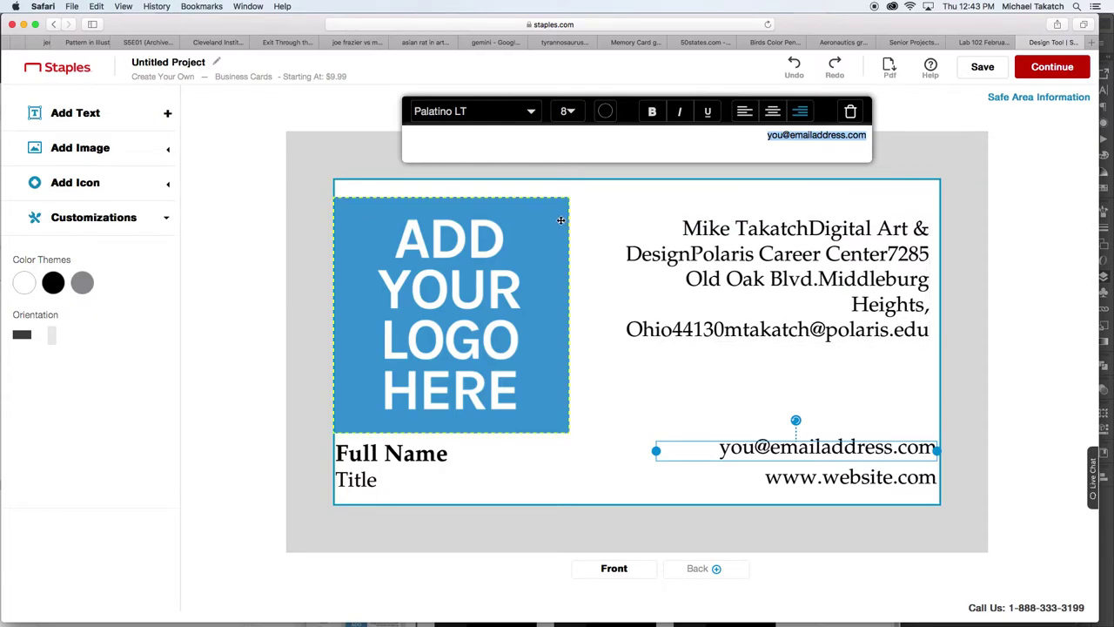
Delete the Full Name, Title, email and website placeholders
{"action": "left_click", "coordinate": [434, 449]}
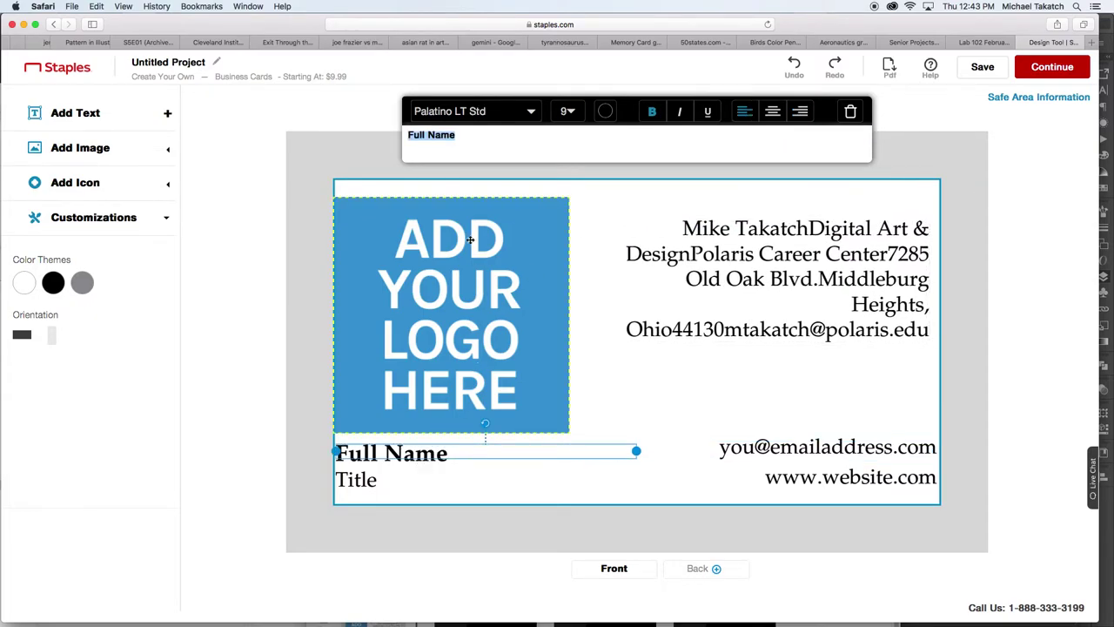
{"action": "left_click", "coordinate": [851, 111]}
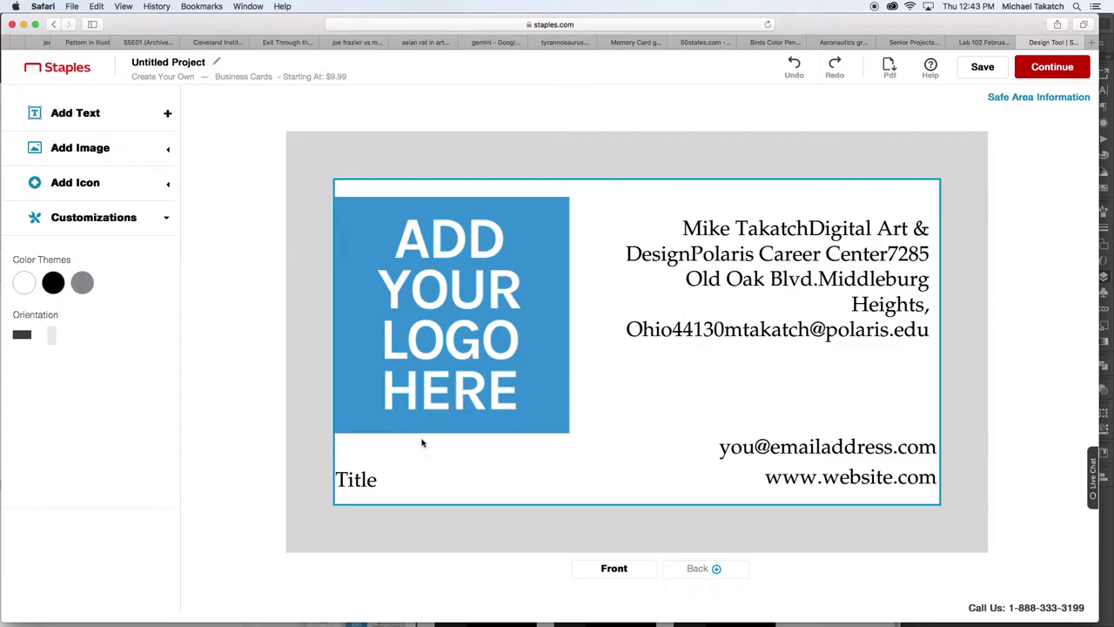
{"action": "left_click", "coordinate": [366, 481]}
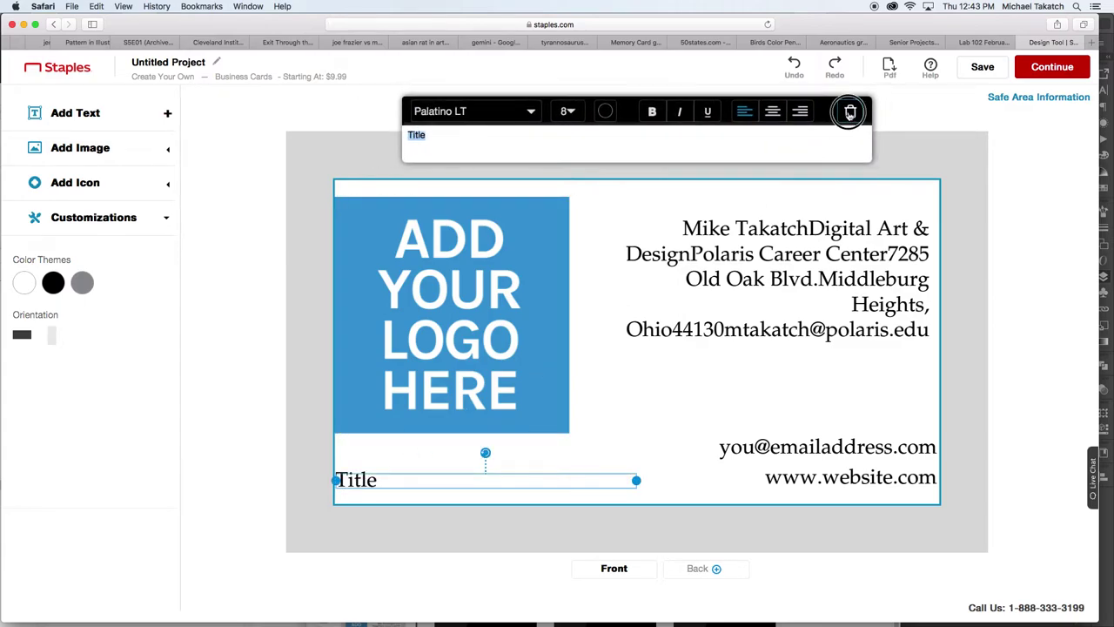
{"action": "left_click", "coordinate": [851, 112]}
{"action": "left_click", "coordinate": [795, 446]}
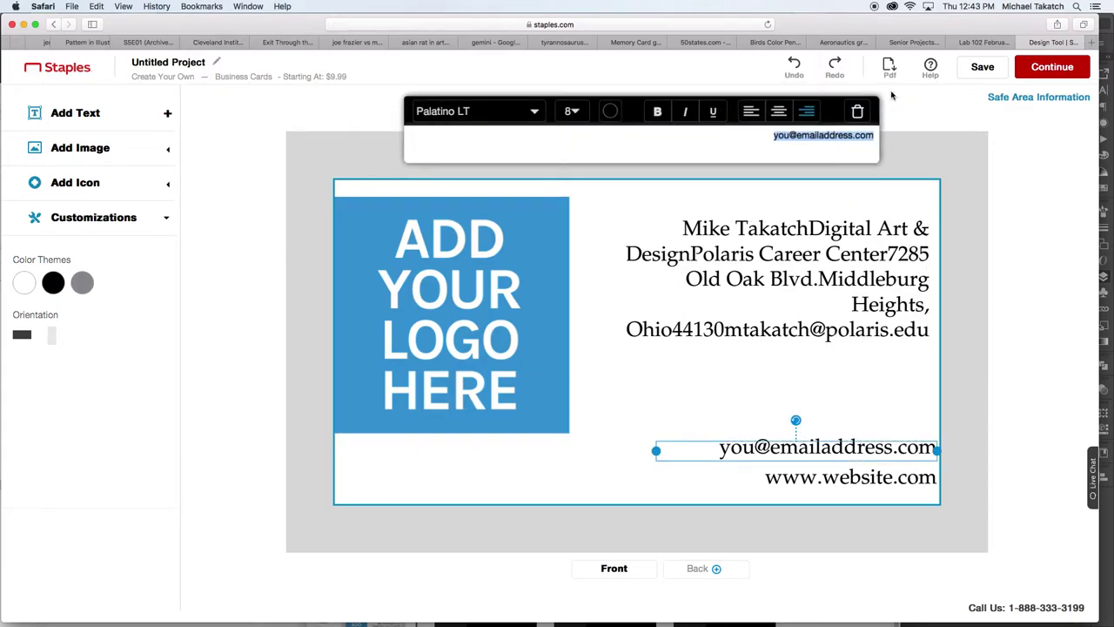
{"action": "left_click", "coordinate": [851, 111]}
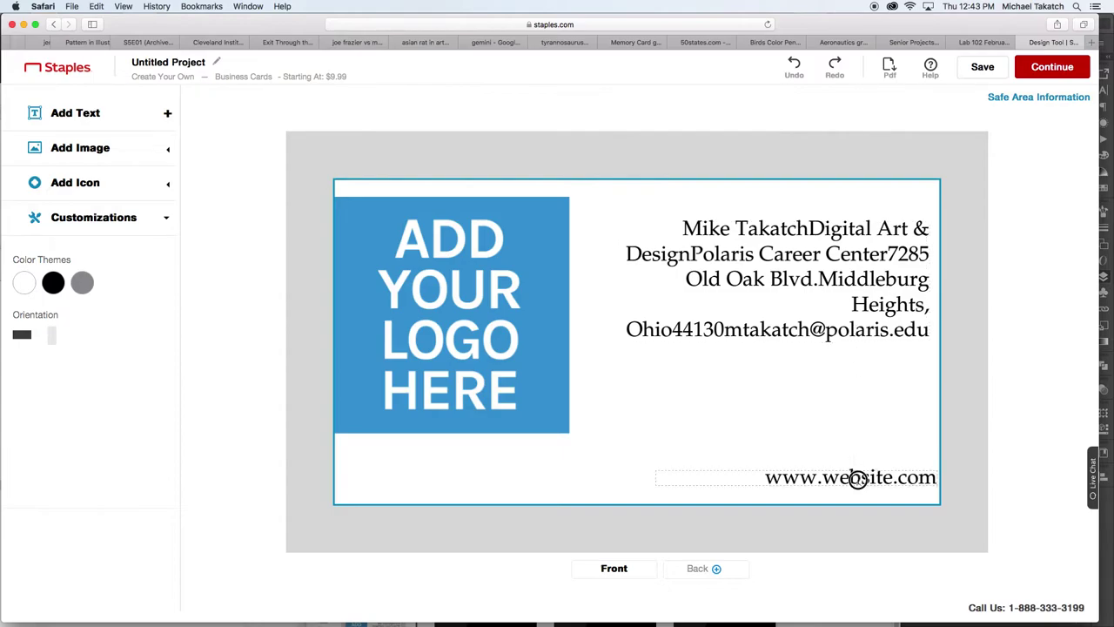
{"action": "left_click", "coordinate": [853, 475]}
{"action": "left_click", "coordinate": [851, 111]}
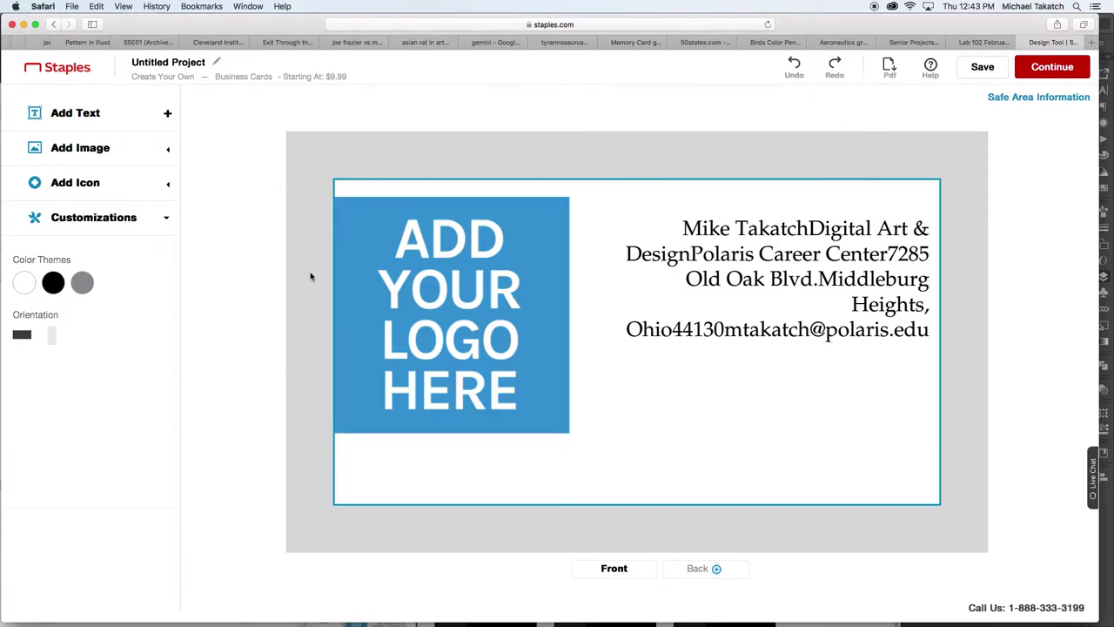
Place the pen logo from Upload History, removing the extra copy and the ADD YOUR LOGO HERE placeholder
{"action": "left_click", "coordinate": [169, 153]}
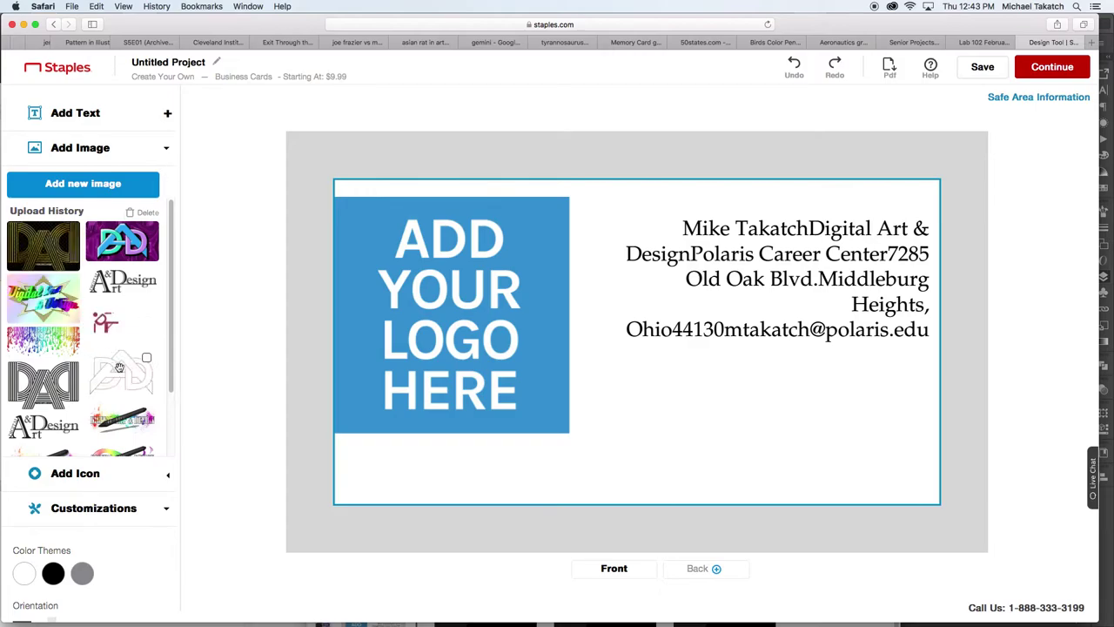
{"action": "left_click_drag", "start_coordinate": [125, 416], "coordinate": [654, 402]}
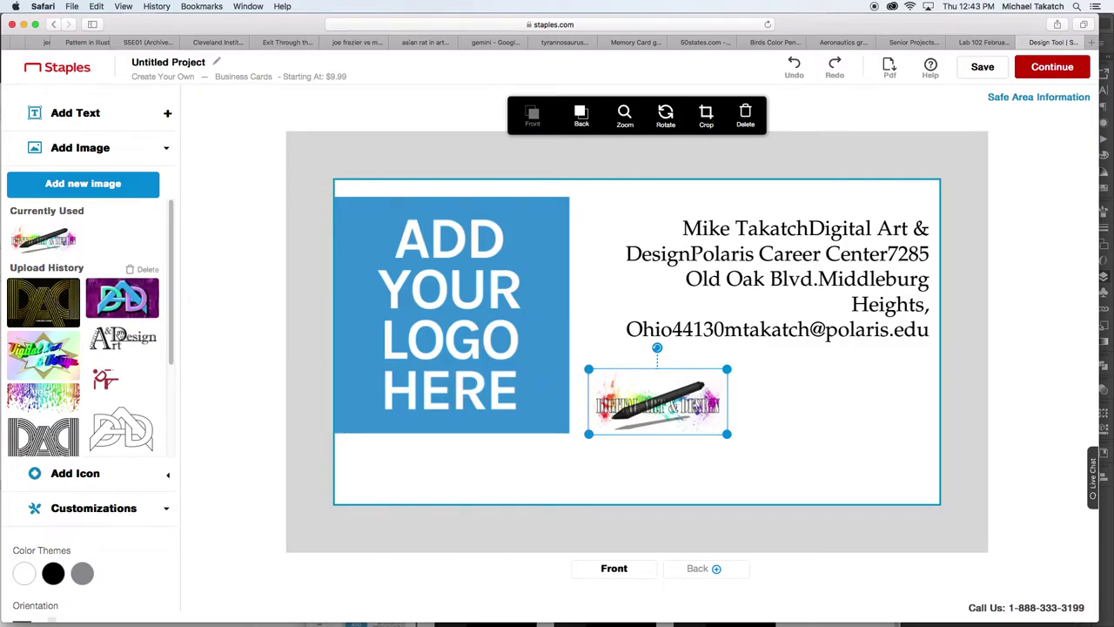
{"action": "scroll", "coordinate": [87, 348], "scroll_direction": "down", "scroll_amount": 3}
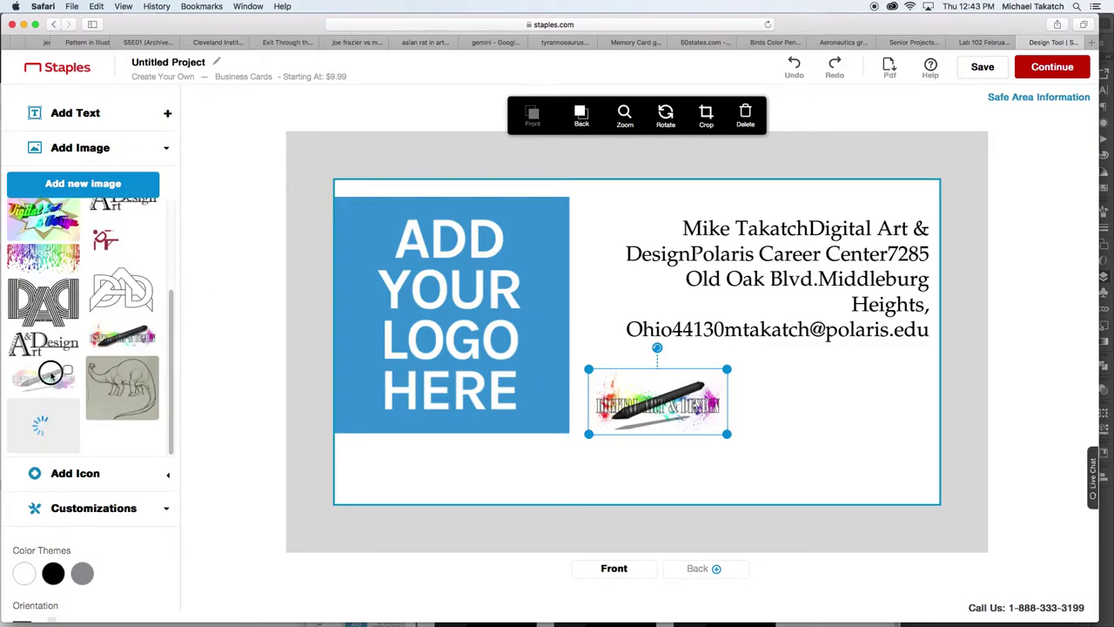
{"action": "left_click_drag", "start_coordinate": [51, 373], "coordinate": [444, 458]}
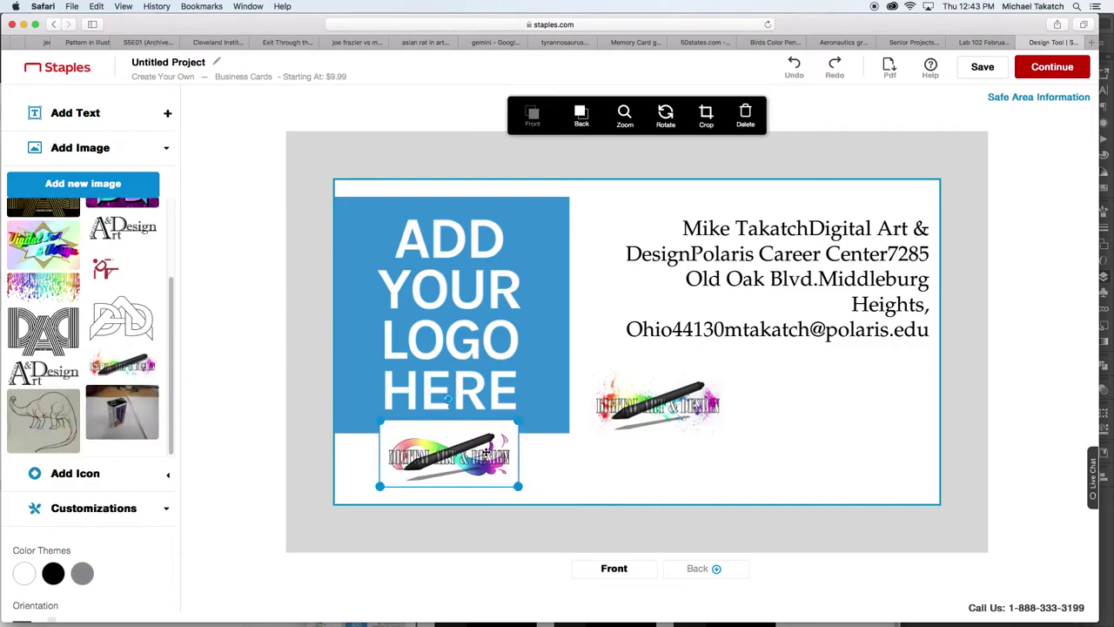
{"action": "left_click", "coordinate": [609, 400]}
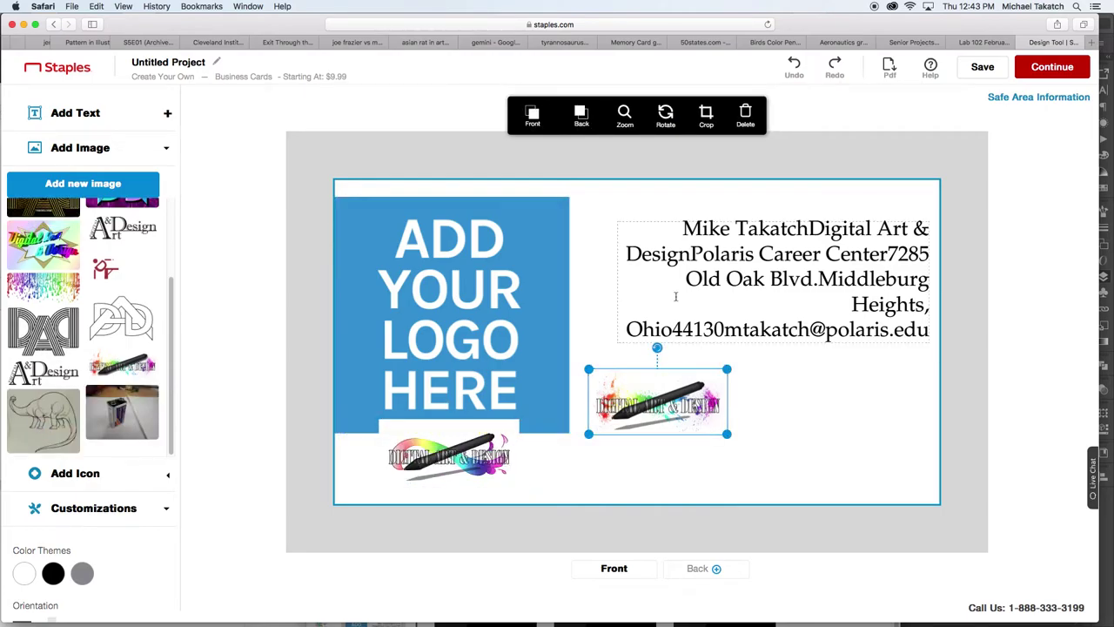
{"action": "left_click", "coordinate": [745, 114]}
{"action": "left_click", "coordinate": [549, 224]}
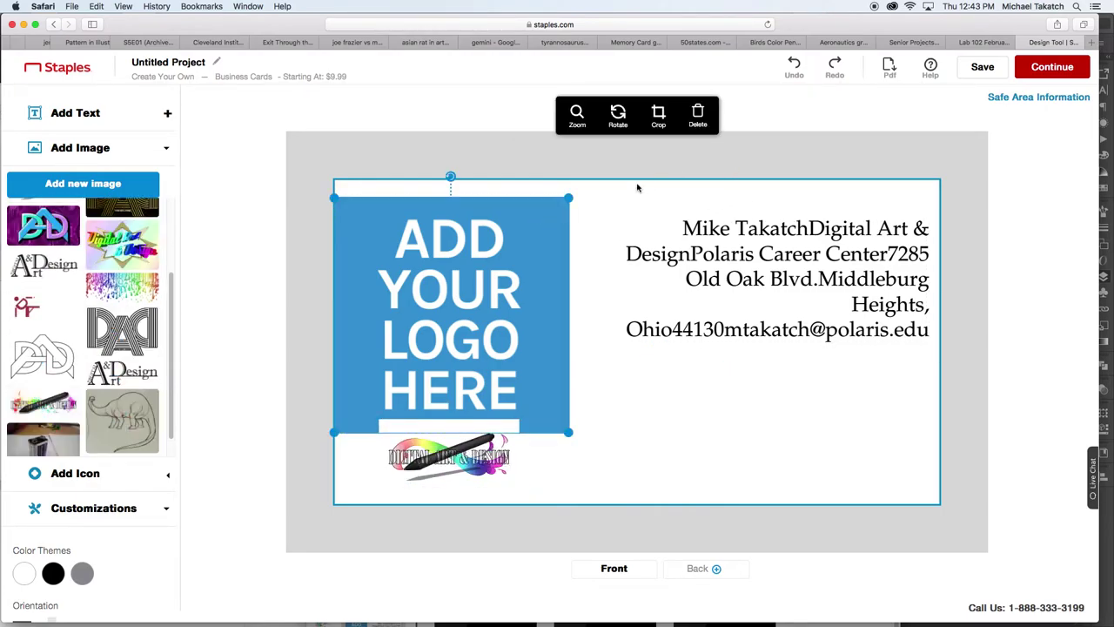
{"action": "left_click", "coordinate": [697, 114]}
Move the pen logo to the upper left and the contact text to the card's bottom
{"action": "left_click_drag", "start_coordinate": [441, 469], "coordinate": [435, 273]}
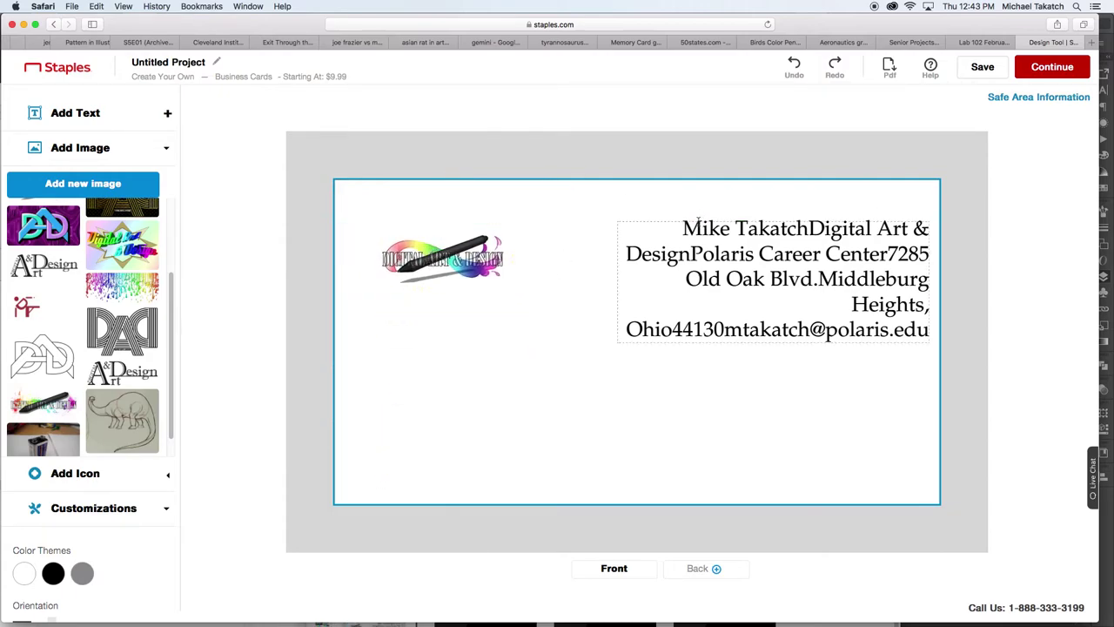
{"action": "left_click", "coordinate": [701, 225]}
{"action": "left_click_drag", "start_coordinate": [701, 225], "coordinate": [520, 499]}
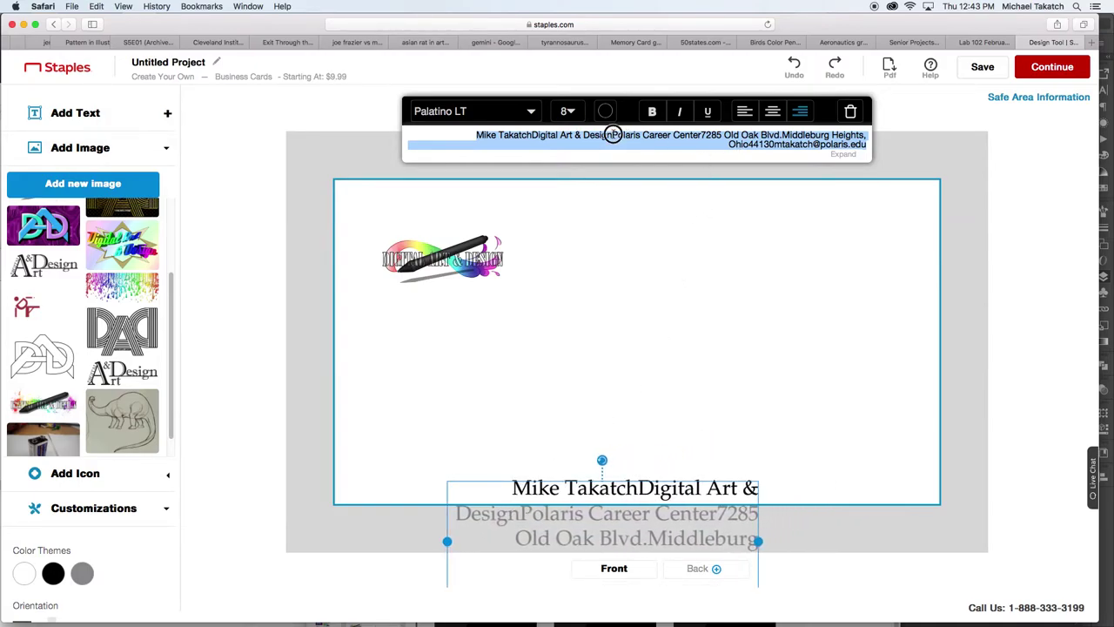
Trim the text to the name and Digital Art & Design, centre it full width, and enlarge the logo
{"action": "left_click_drag", "start_coordinate": [612, 135], "coordinate": [868, 142]}
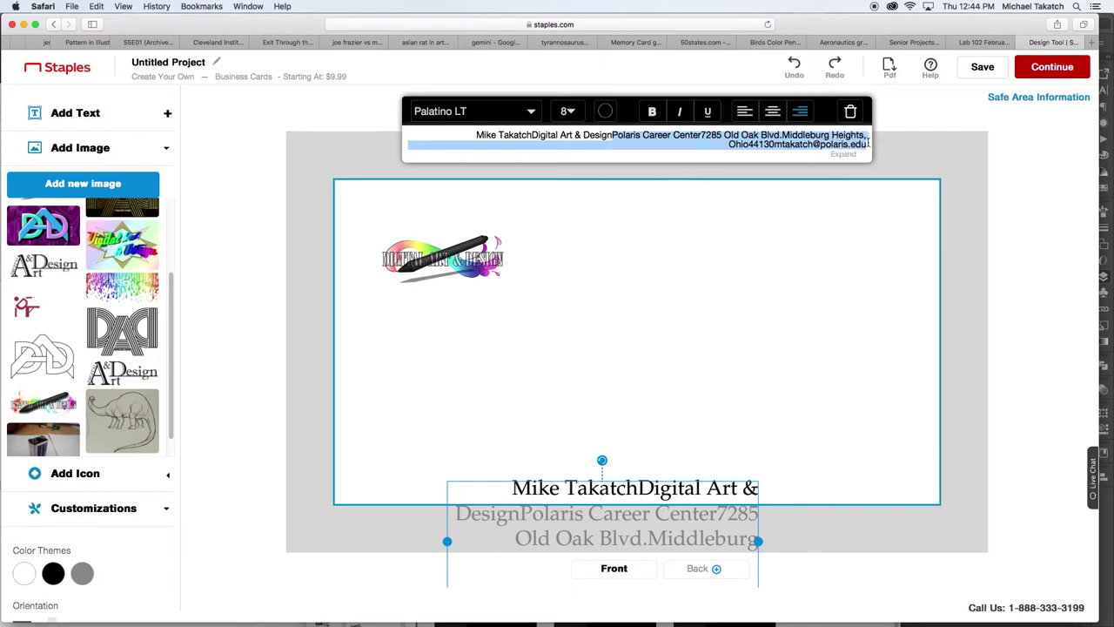
{"action": "key", "text": "BackSpace"}
{"action": "left_click", "coordinate": [772, 110]}
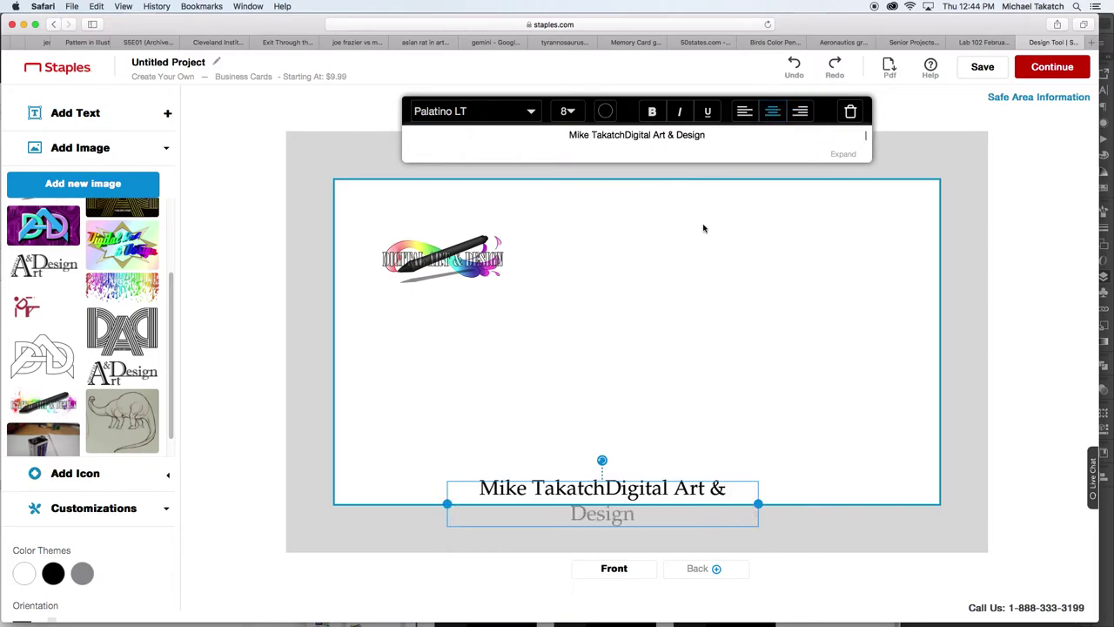
{"action": "left_click_drag", "start_coordinate": [447, 503], "coordinate": [334, 488]}
{"action": "left_click_drag", "start_coordinate": [759, 491], "coordinate": [937, 470]}
{"action": "left_click_drag", "start_coordinate": [442, 255], "coordinate": [422, 227]}
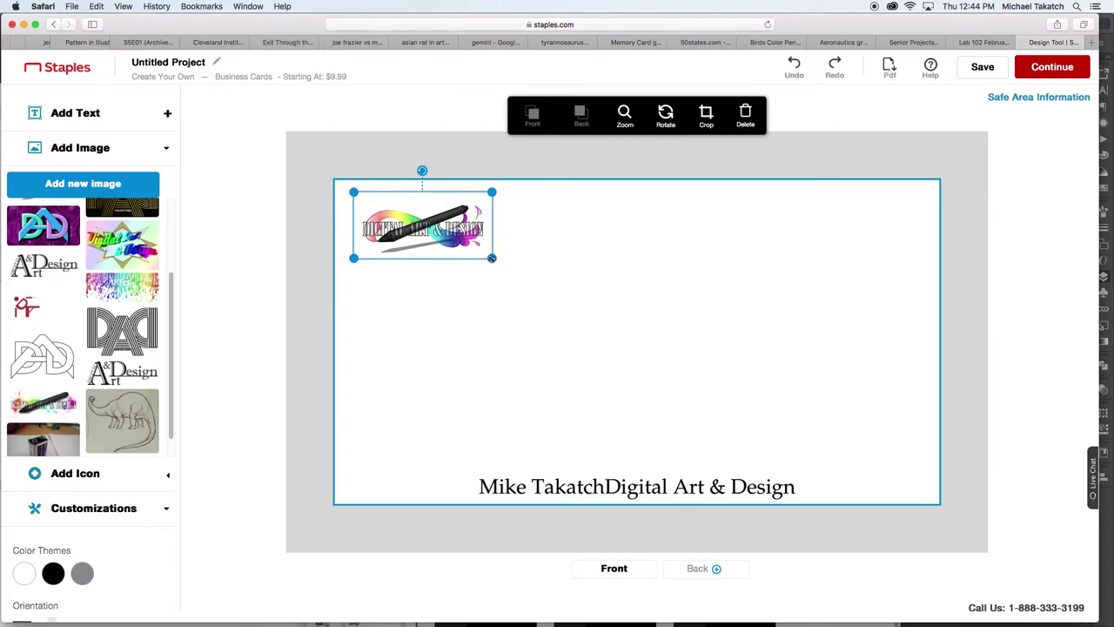
{"action": "left_click_drag", "start_coordinate": [492, 258], "coordinate": [933, 455]}
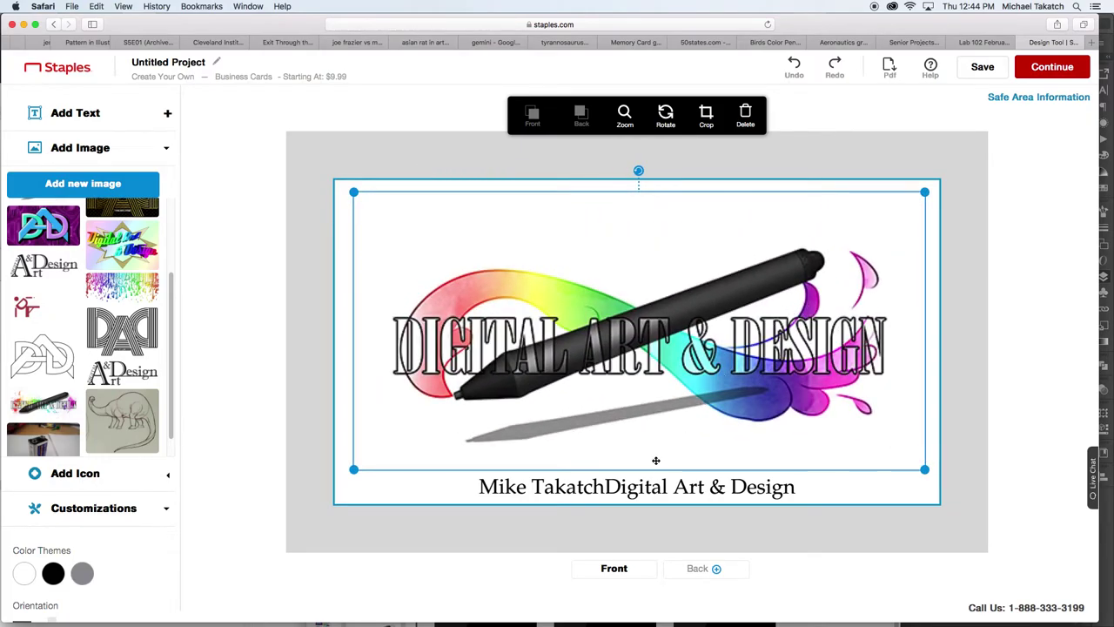
Colour the bottom name and Digital Art & Design line grey
{"action": "left_click", "coordinate": [645, 487]}
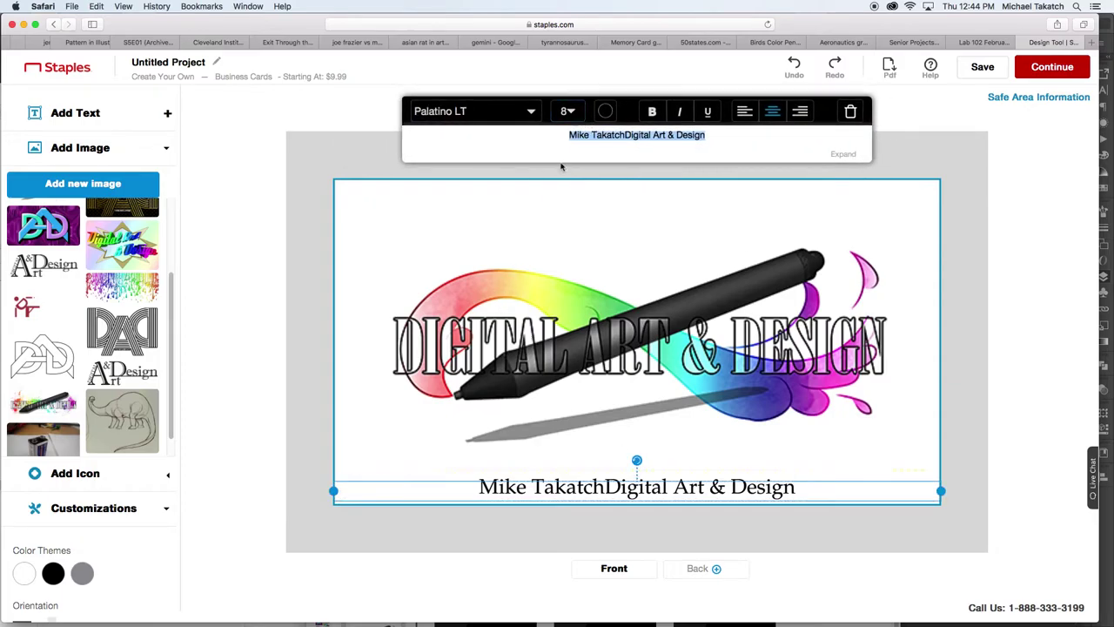
{"action": "left_click", "coordinate": [605, 111]}
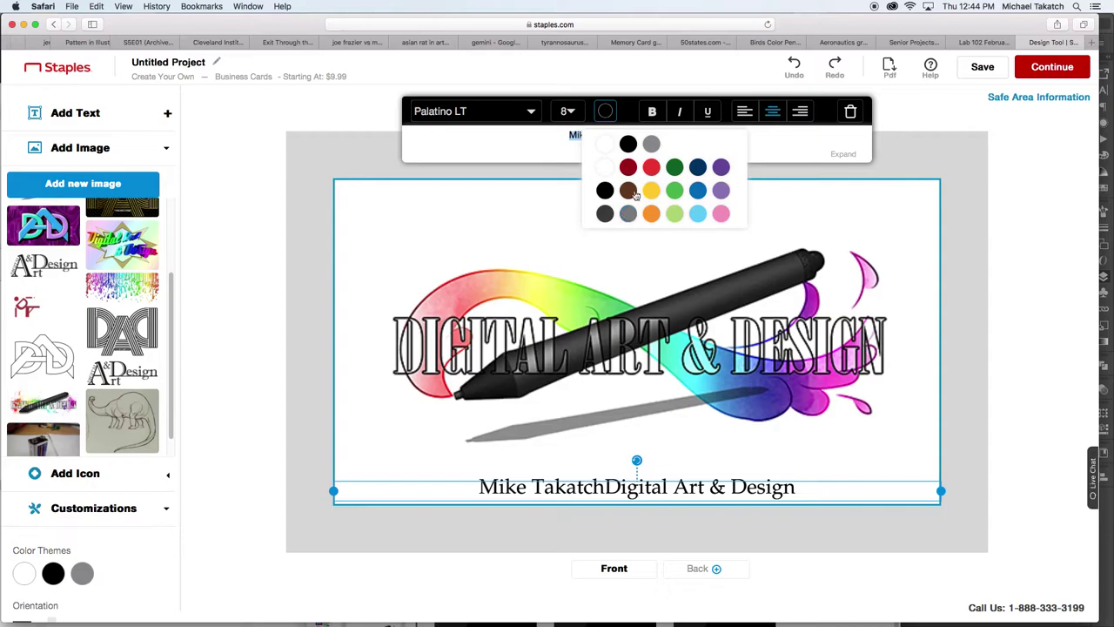
{"action": "left_click", "coordinate": [650, 144]}
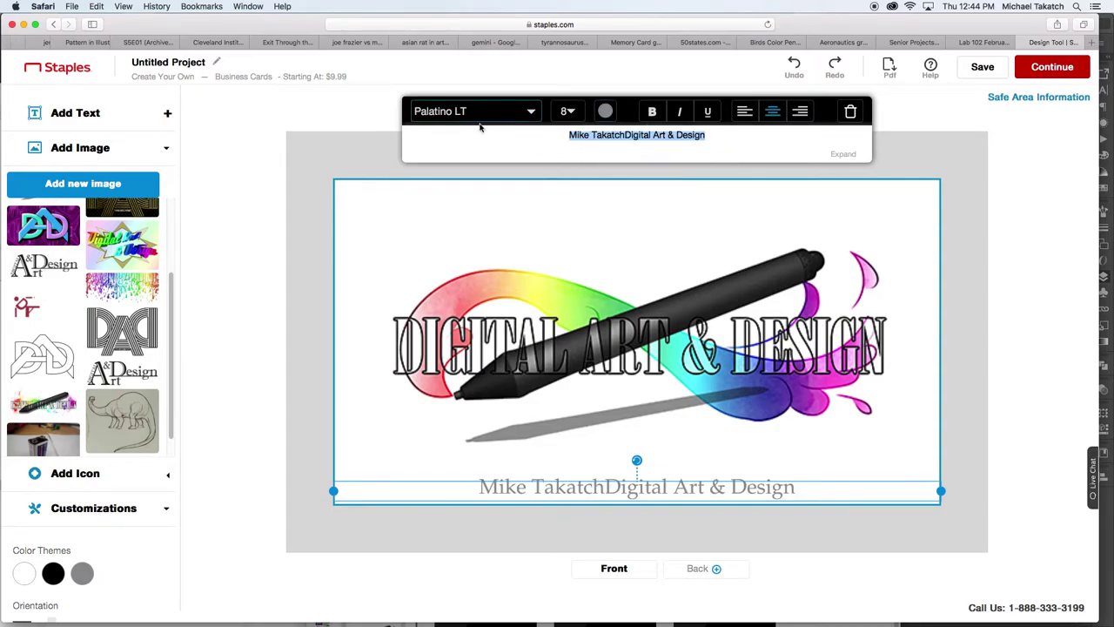
{"action": "left_click", "coordinate": [892, 147]}
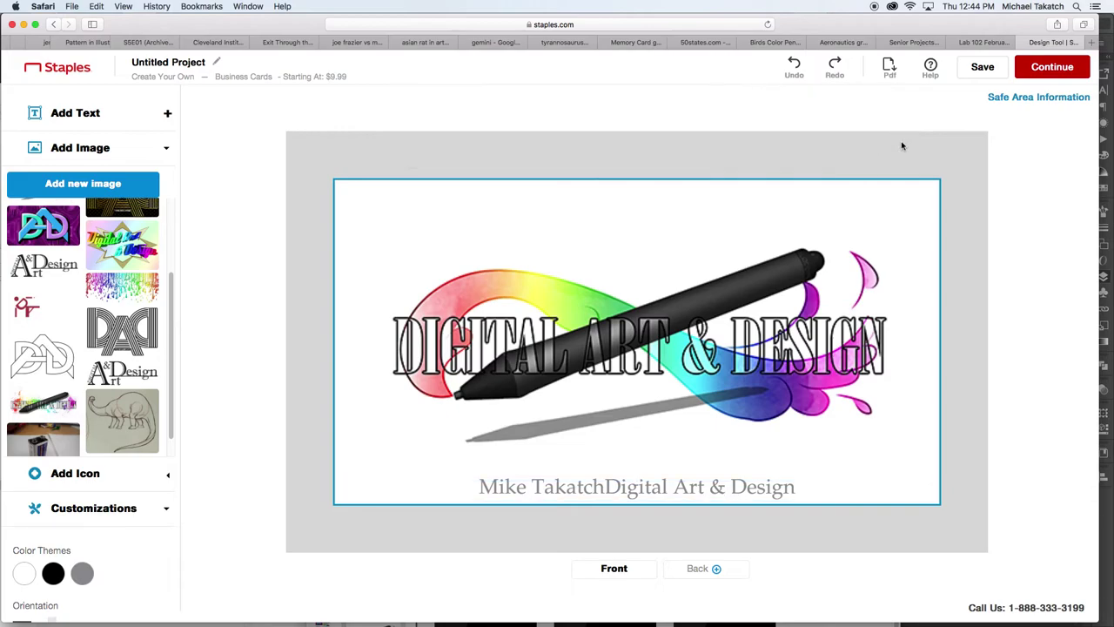
Save the card project, rename it DAD demo, and return to the Staples home page
{"action": "left_click", "coordinate": [997, 71]}
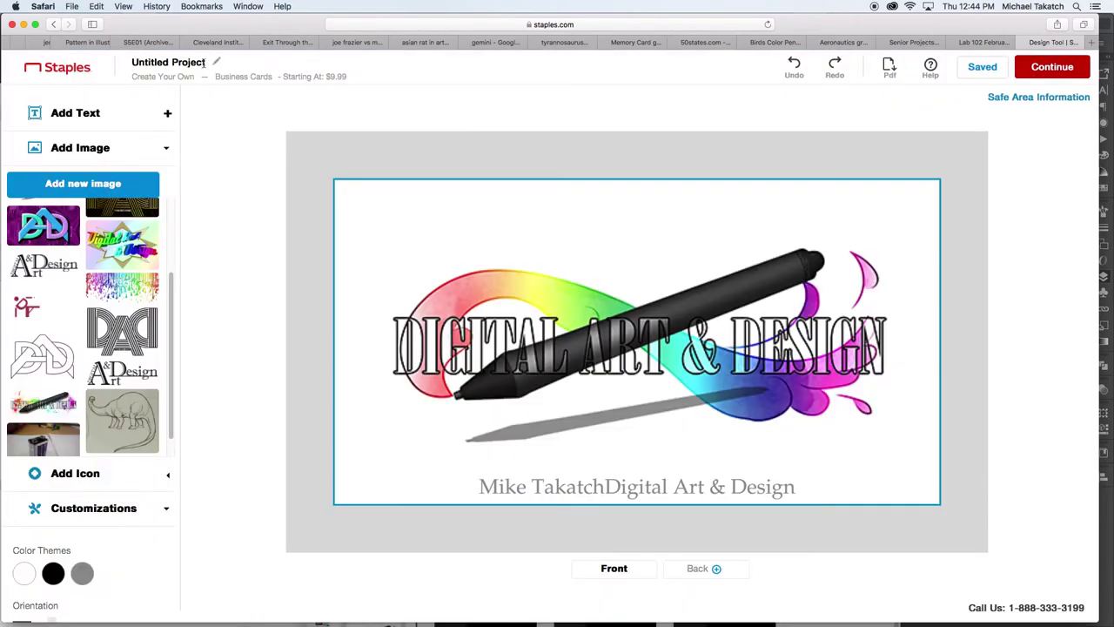
{"action": "left_click", "coordinate": [203, 62]}
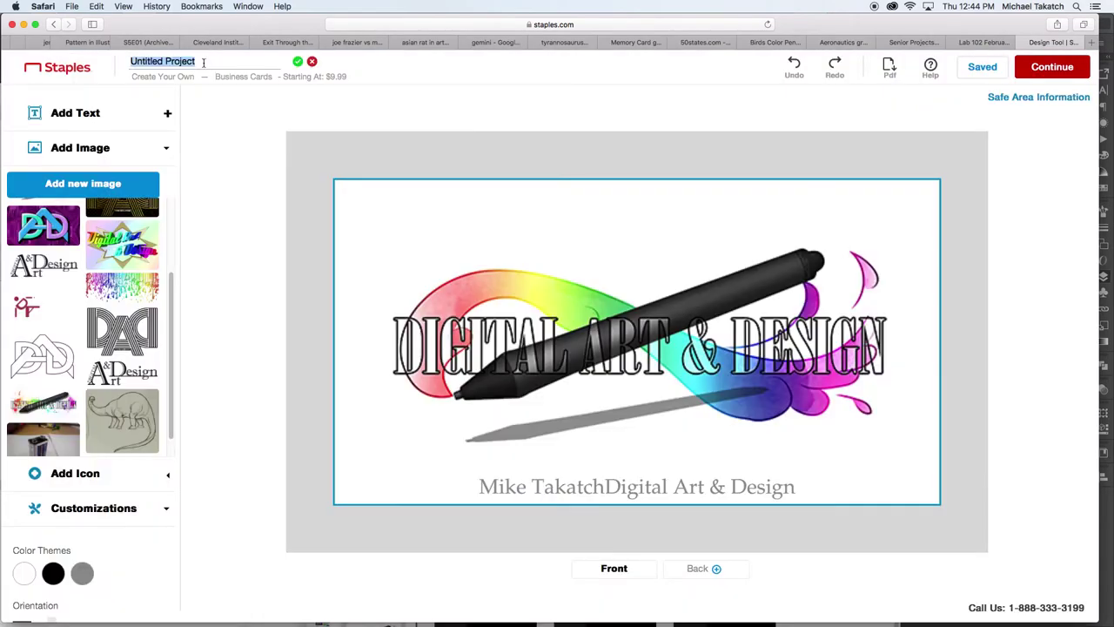
{"action": "type", "text": "DAD demo"}
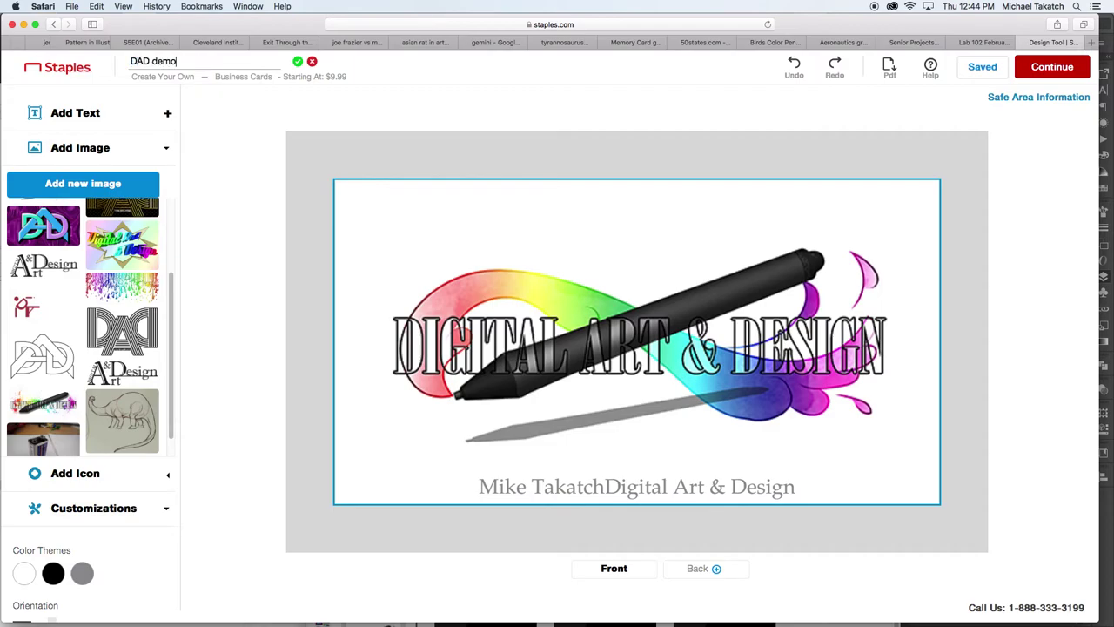
{"action": "left_click", "coordinate": [76, 73]}
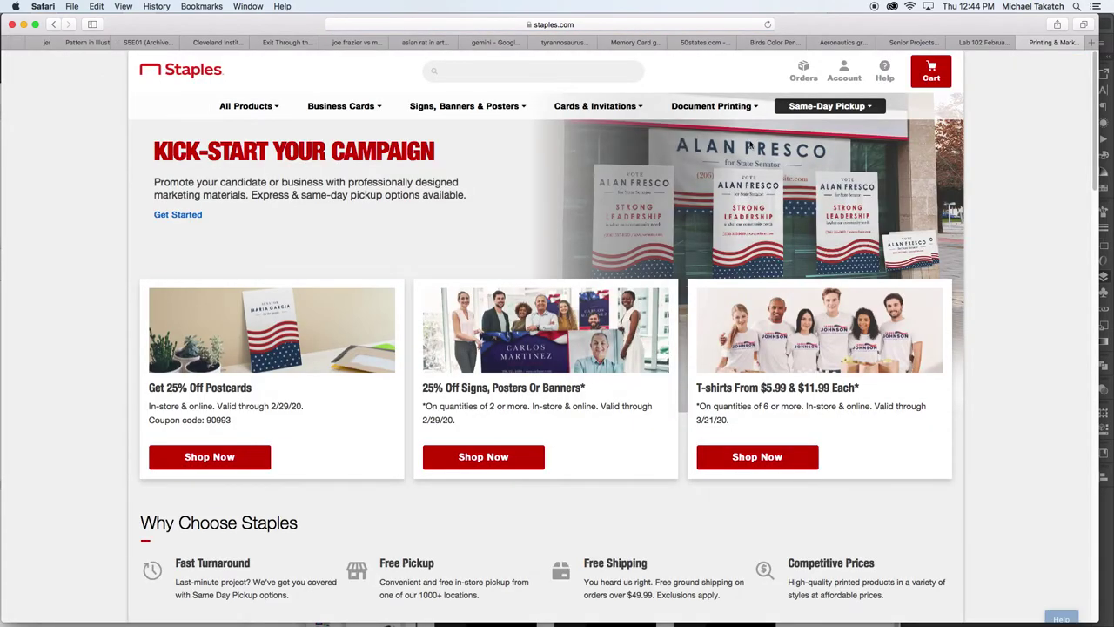
Open the DAD program card thumbnail from the My Projects grid
{"action": "mouse_move", "coordinate": [844, 70]}
{"action": "left_click", "coordinate": [826, 178]}
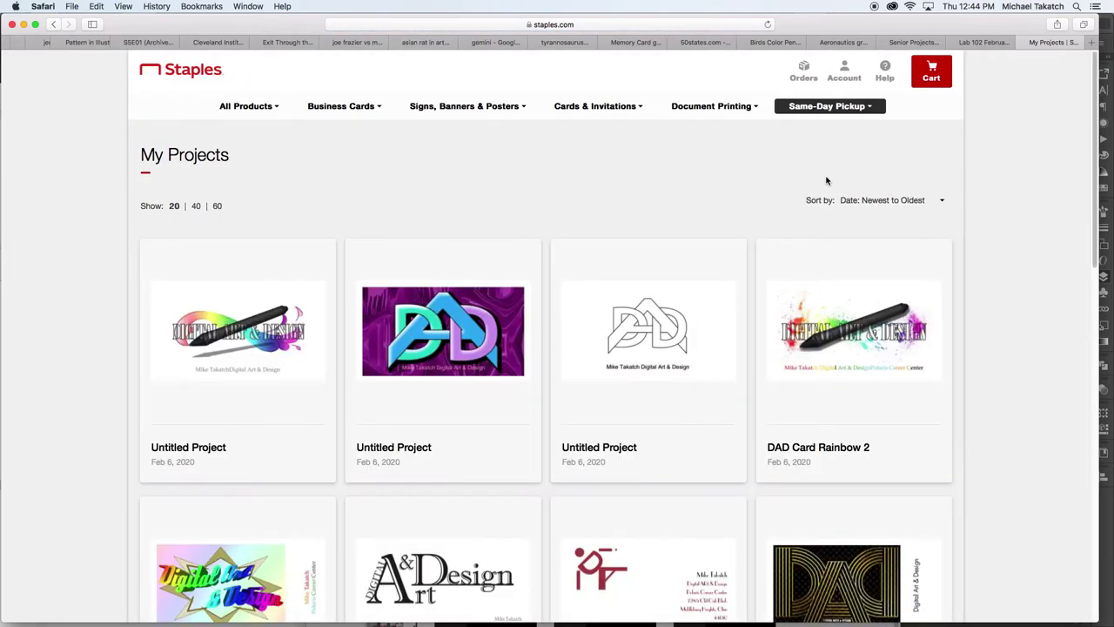
{"action": "mouse_move", "coordinate": [207, 337]}
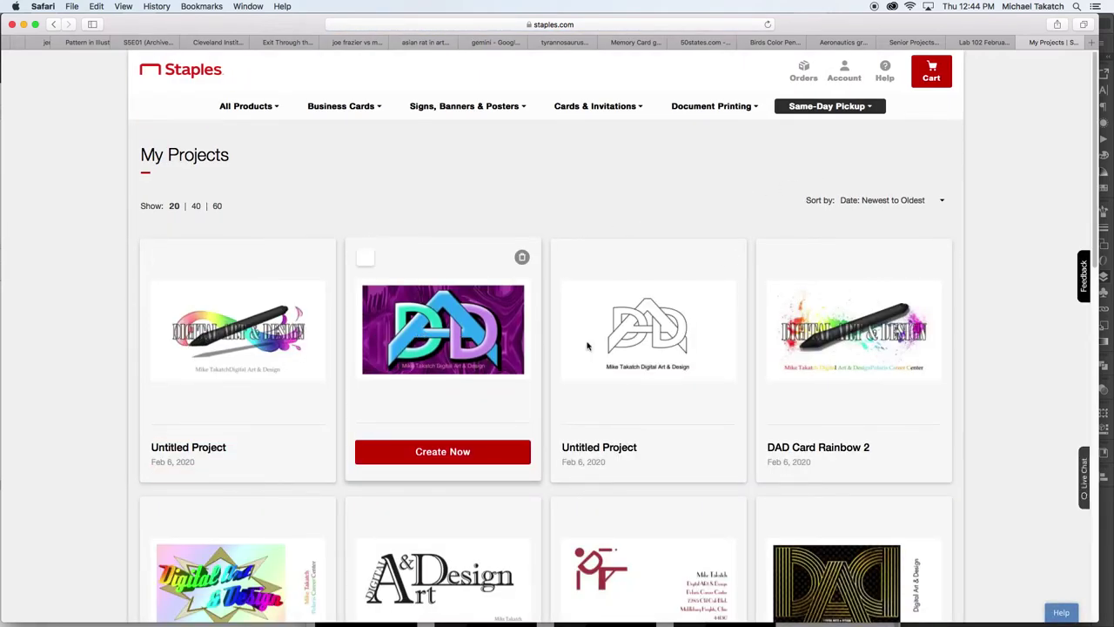
{"action": "scroll", "coordinate": [566, 419], "scroll_direction": "down", "scroll_amount": 5}
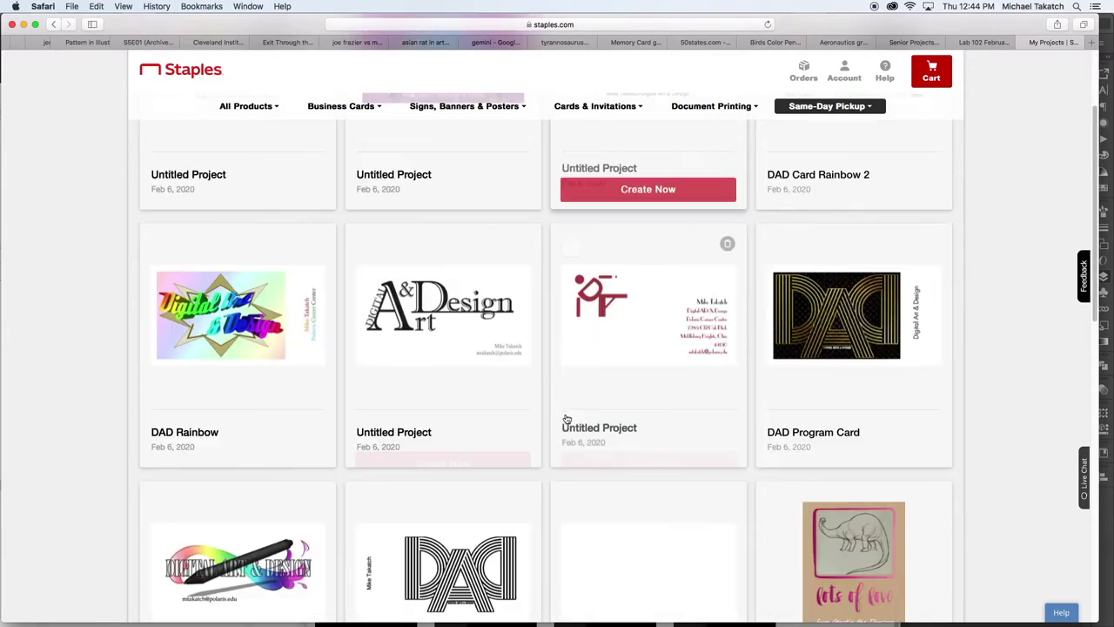
{"action": "left_click", "coordinate": [873, 306]}
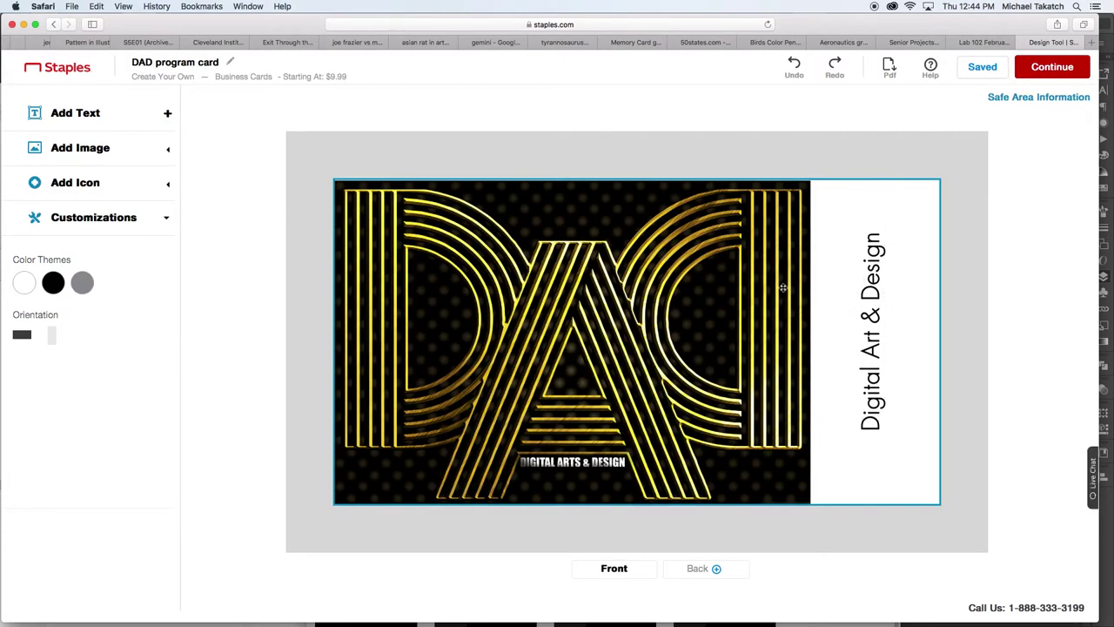
Read the card's safe area guidance, then export the DAD card as proof-3.pdf
{"action": "left_click", "coordinate": [1071, 103]}
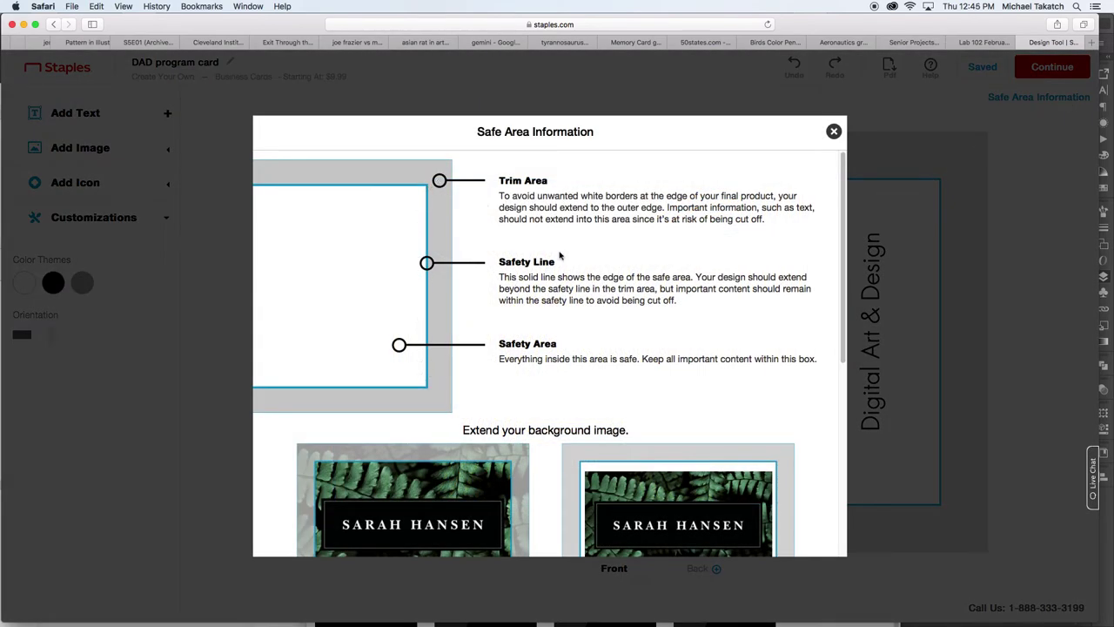
{"action": "left_click", "coordinate": [834, 132]}
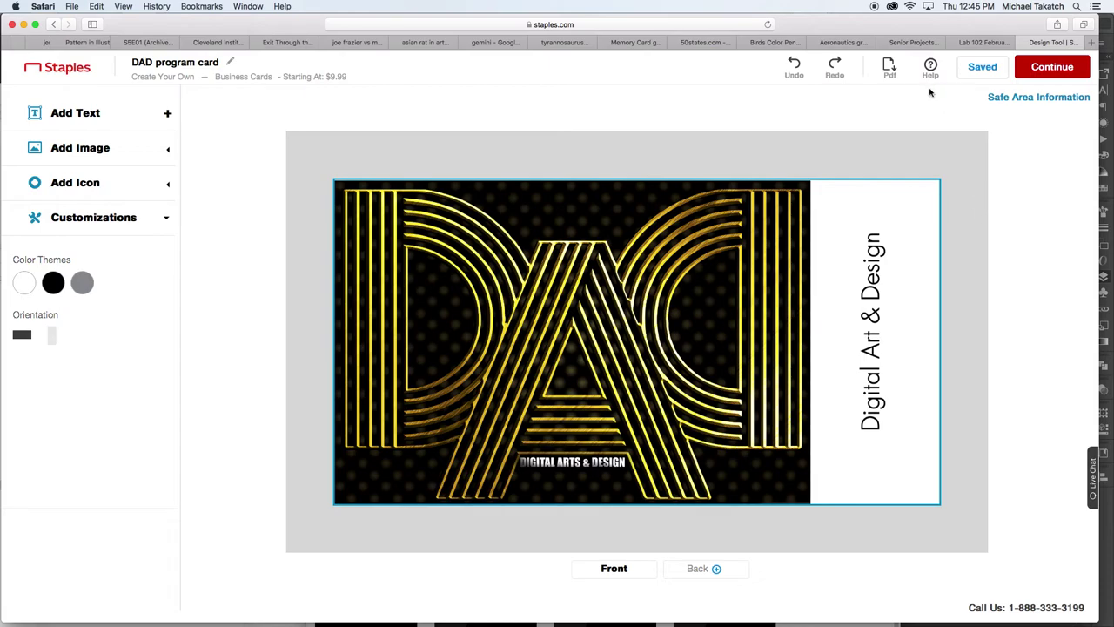
{"action": "left_click", "coordinate": [890, 69]}
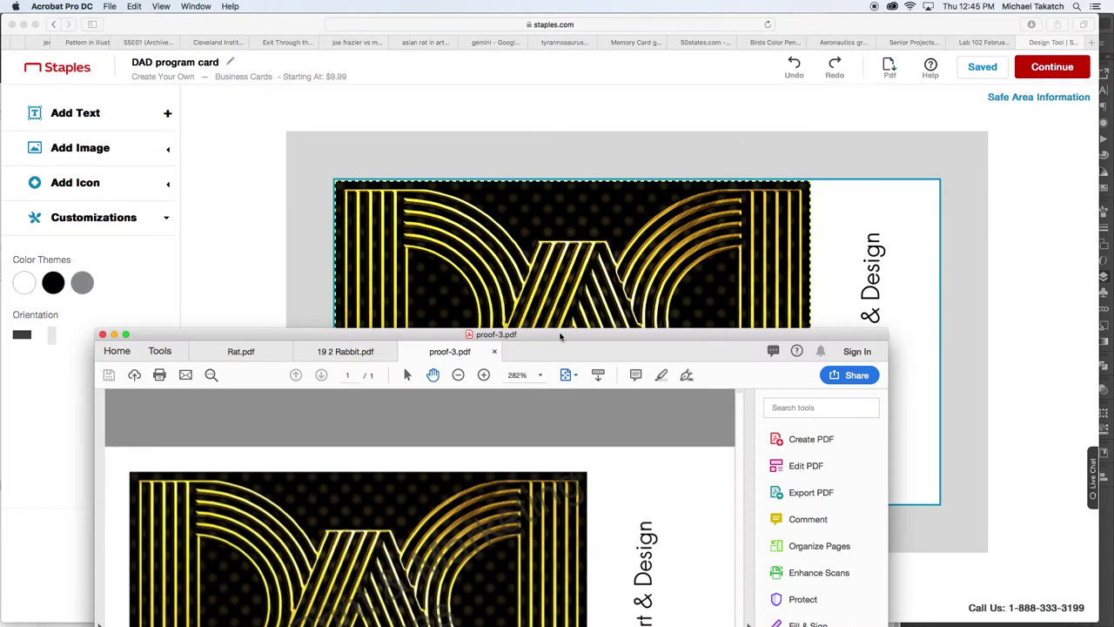
Inspect proof-3.pdf in Acrobat, then go back to the Staples Print & Marketing home page
{"action": "left_click_drag", "start_coordinate": [560, 337], "coordinate": [623, 128]}
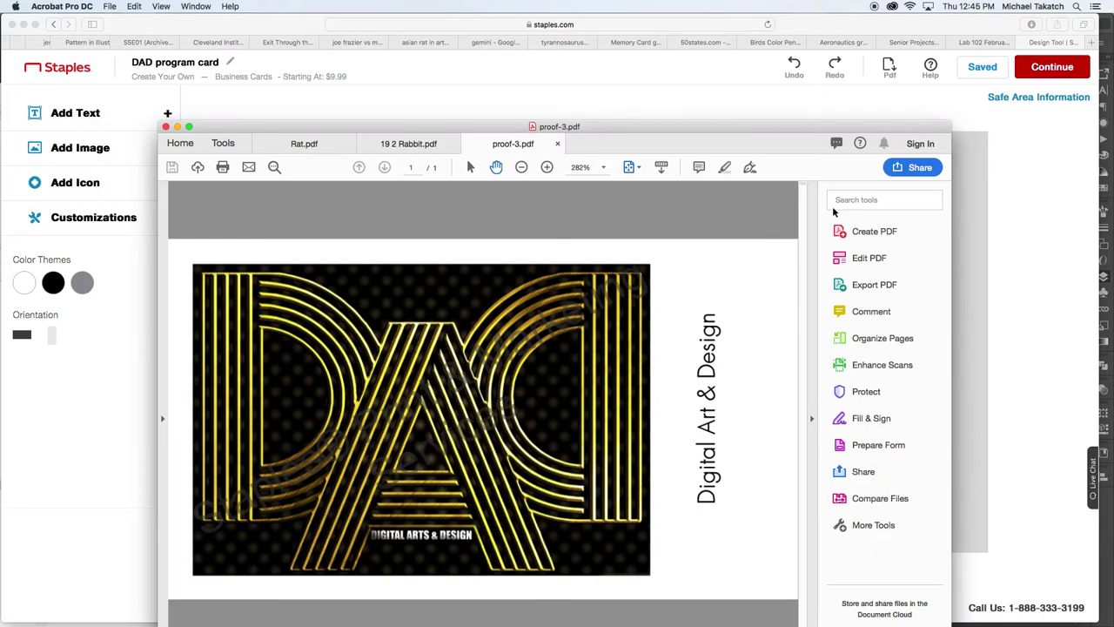
{"action": "left_click_drag", "start_coordinate": [778, 126], "coordinate": [725, 321]}
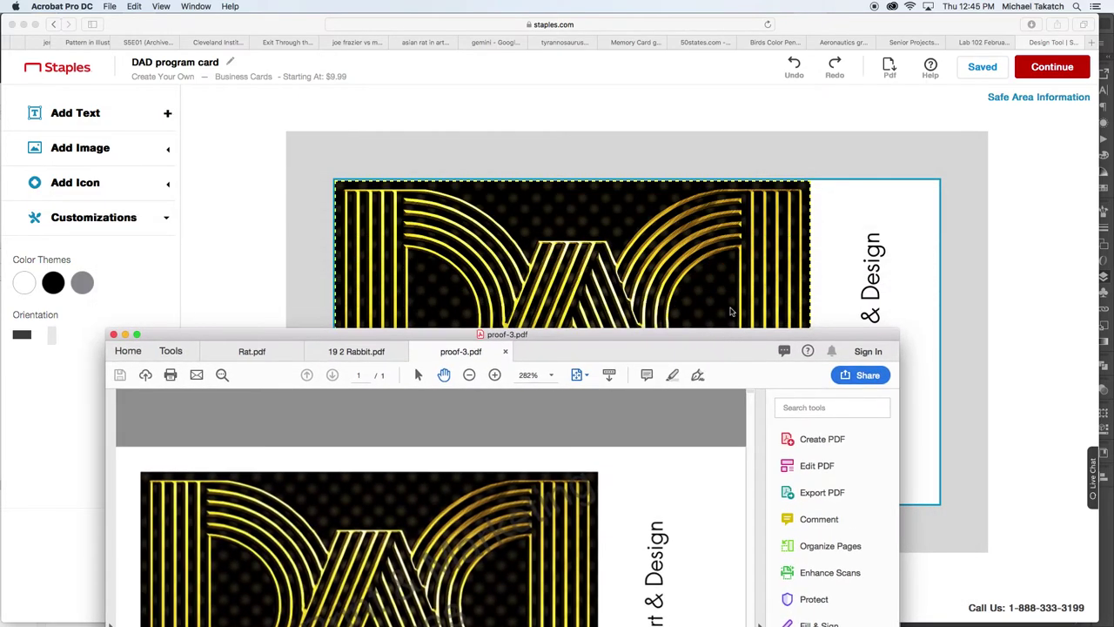
{"action": "left_click", "coordinate": [583, 81]}
{"action": "left_click", "coordinate": [78, 69]}
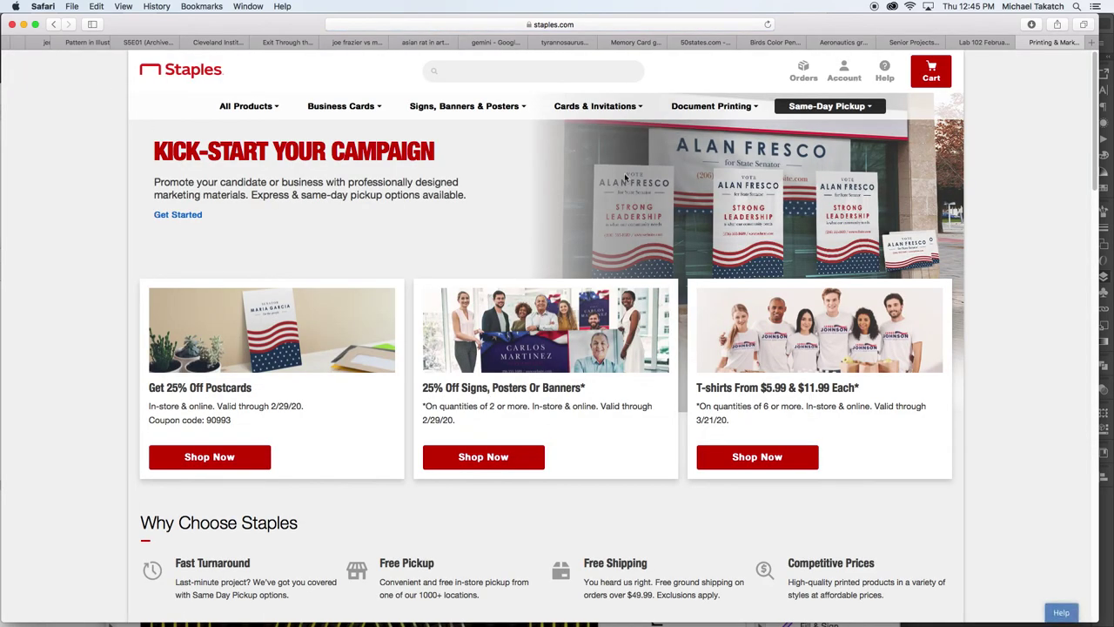
Open the pen-logo Digital Art & Design card from Account > My Projects
{"action": "left_click", "coordinate": [860, 79]}
{"action": "left_click", "coordinate": [826, 178]}
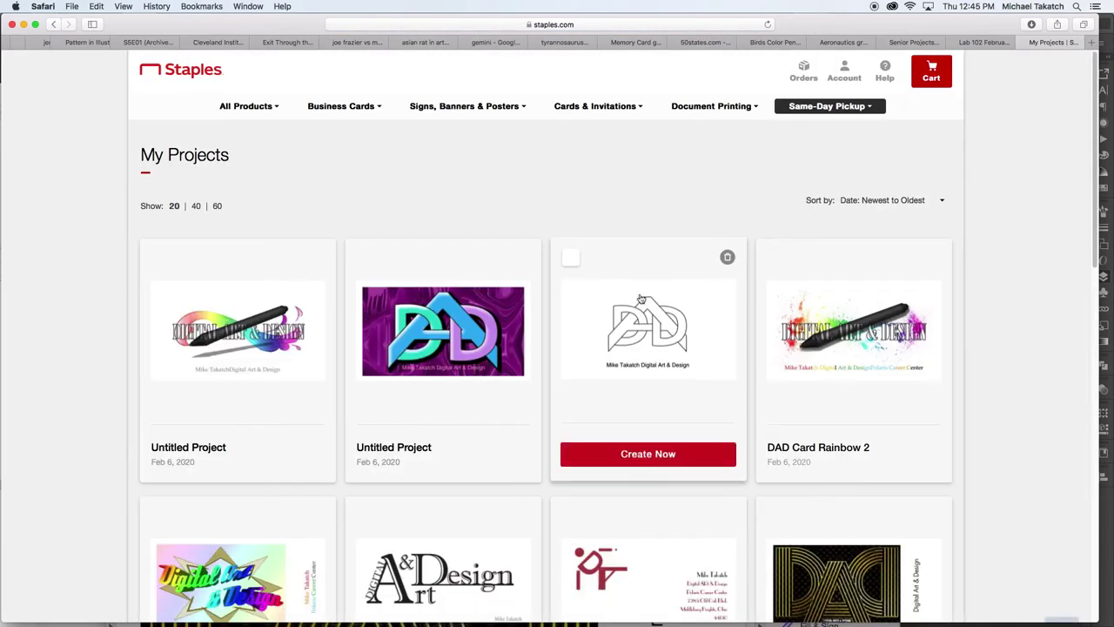
{"action": "scroll", "coordinate": [620, 322], "scroll_direction": "down", "scroll_amount": 5}
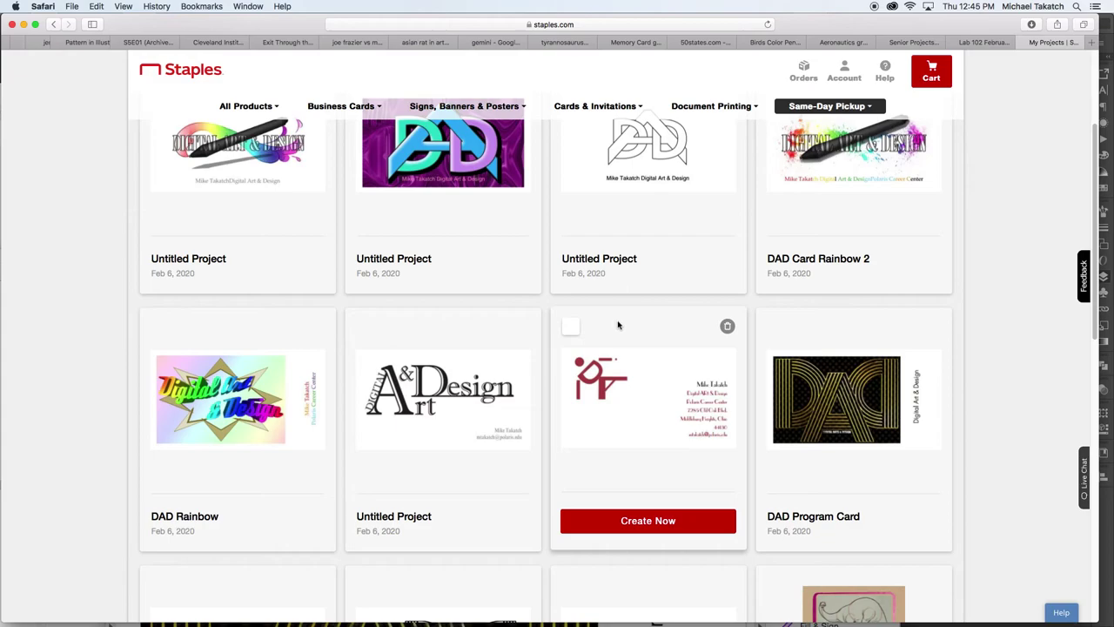
{"action": "left_click", "coordinate": [278, 163]}
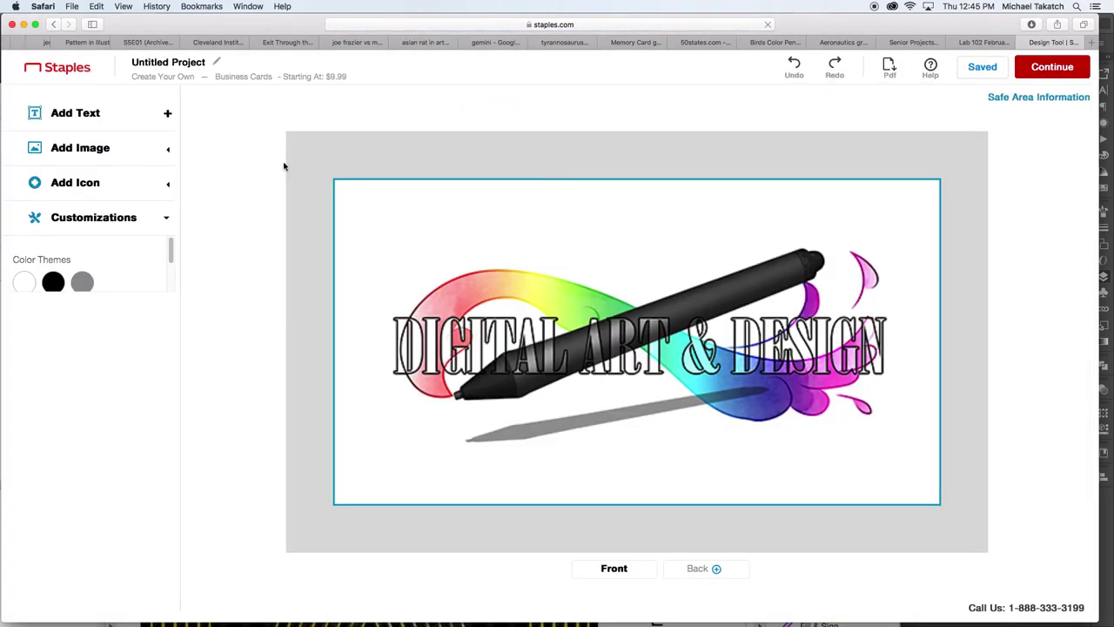
Export the pen-logo card as proof-4.pdf, view it, and return to the editor
{"action": "left_click", "coordinate": [889, 74]}
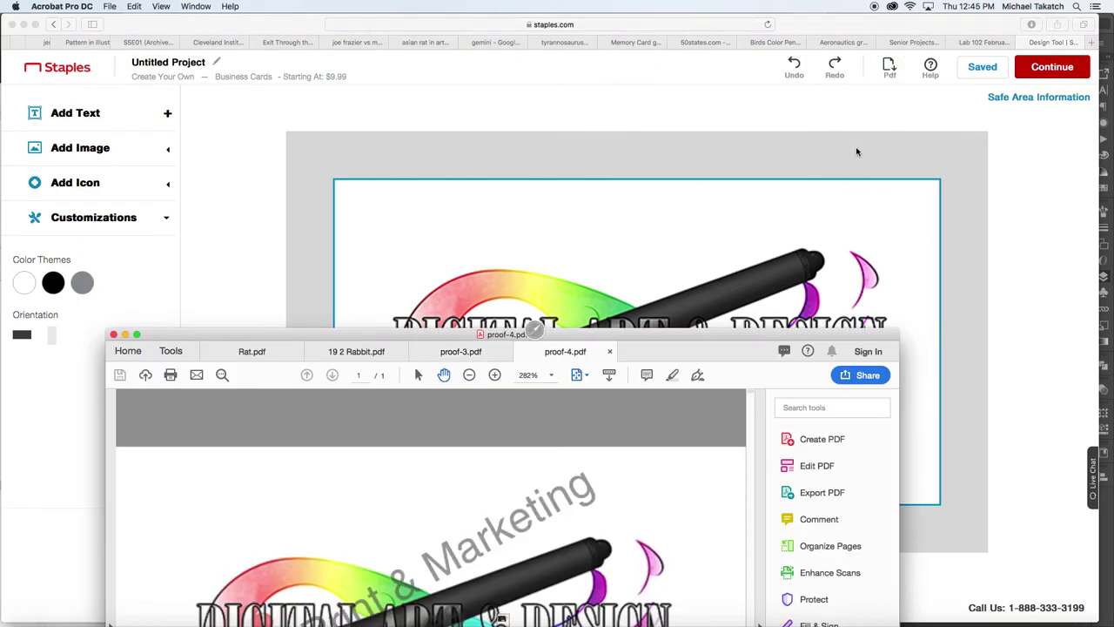
{"action": "left_click_drag", "start_coordinate": [694, 334], "coordinate": [734, 145]}
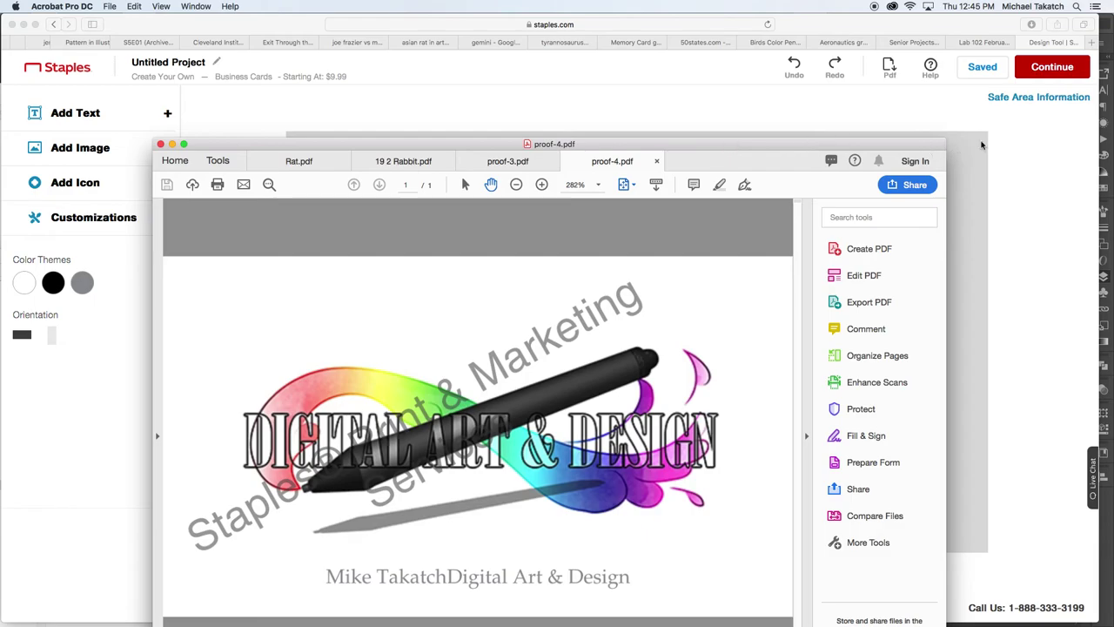
{"action": "left_click", "coordinate": [979, 145]}
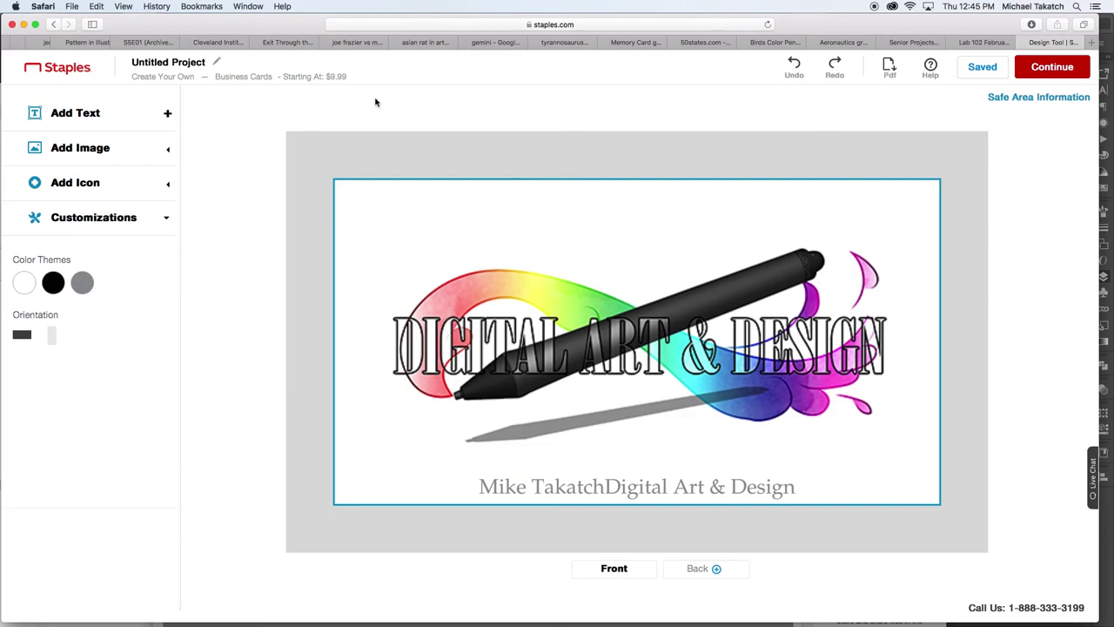
{"action": "key", "text": "super+equal"}
{"action": "key", "text": "super+equal"}
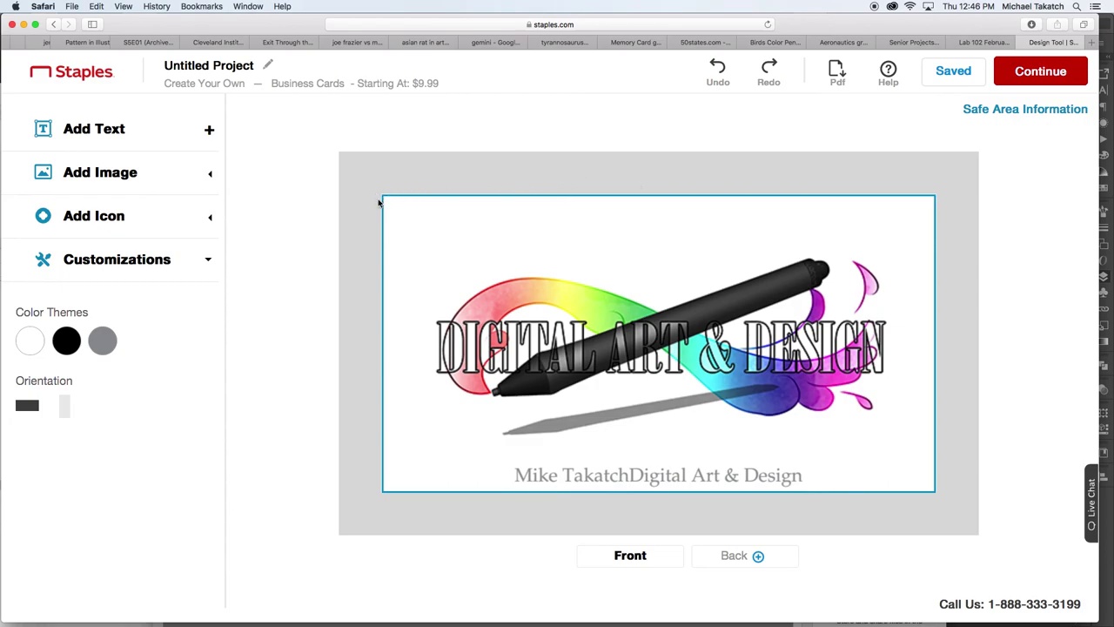
{"action": "left_click_drag", "start_coordinate": [301, 27], "coordinate": [273, 26]}
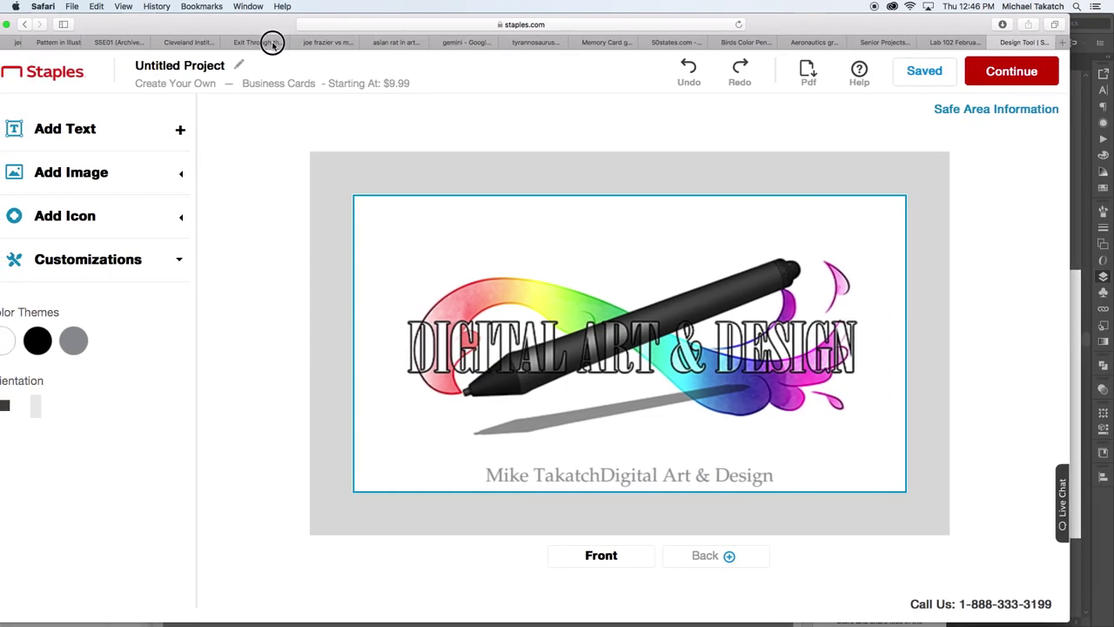